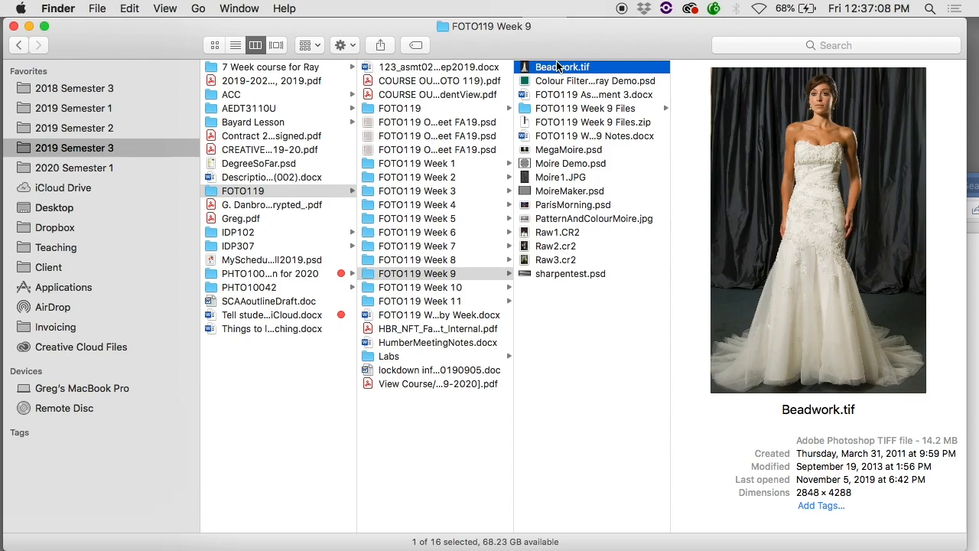
Open Raw1.CR2 in Camera Raw and show its Detail settings.
double_click(574, 232)
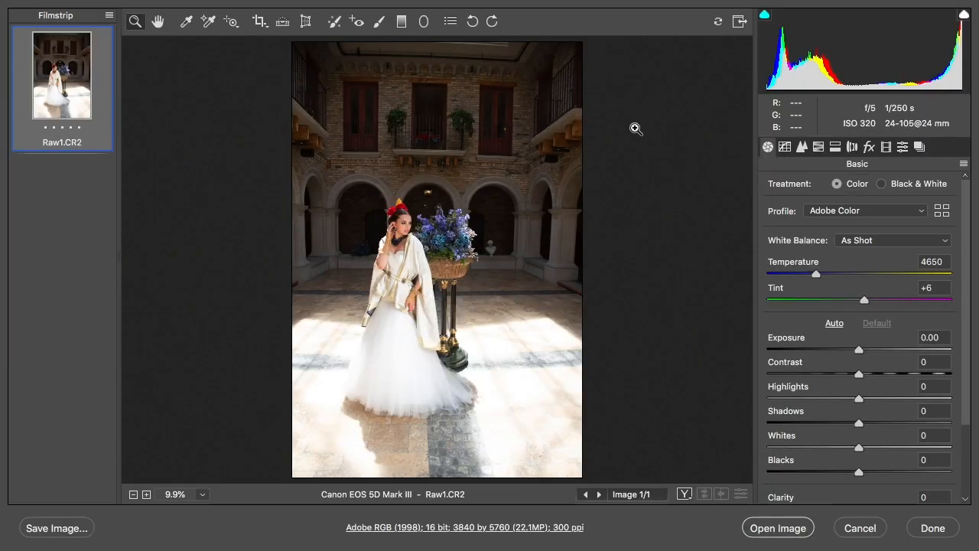
left_click(801, 147)
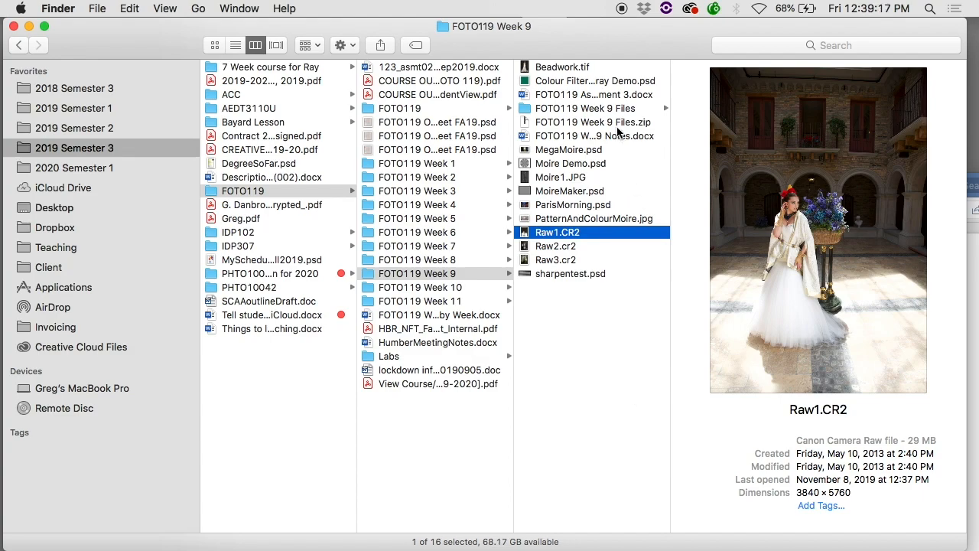
Open the colour filter array demo PSD from the FOTO119 Week 9 folder in Photoshop.
left_click(611, 95)
left_click(604, 86)
double_click(602, 82)
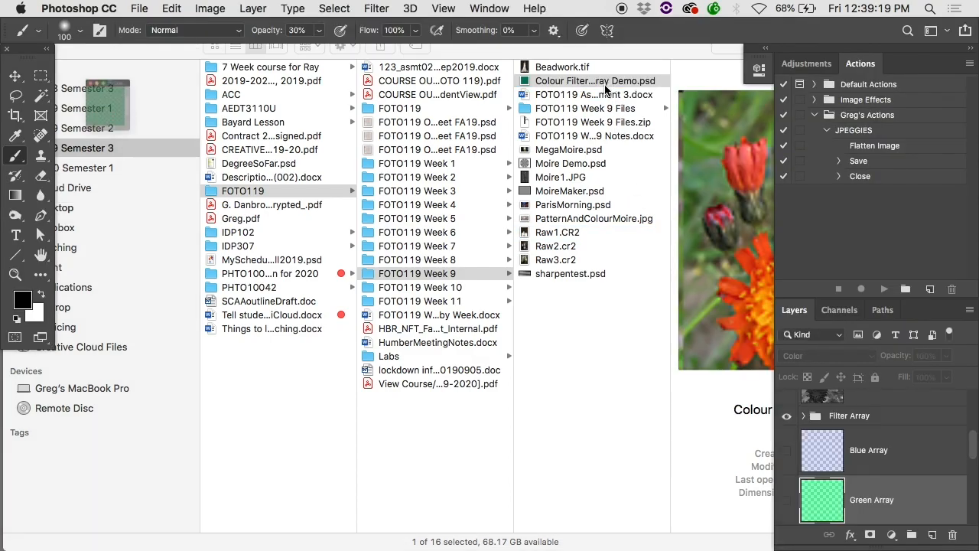
Examine the red, green and blue squares of the colour filter array at high magnification with the interface panels hidden.
key("super+minus")
key("super+plus")
key("super+plus")
key("super+plus")
key("super+plus")
key("super+plus")
key("super+plus")
scroll(600, 92, "down", 4)
scroll(600, 92, "left", 3)
key("super+plus")
key("Tab")
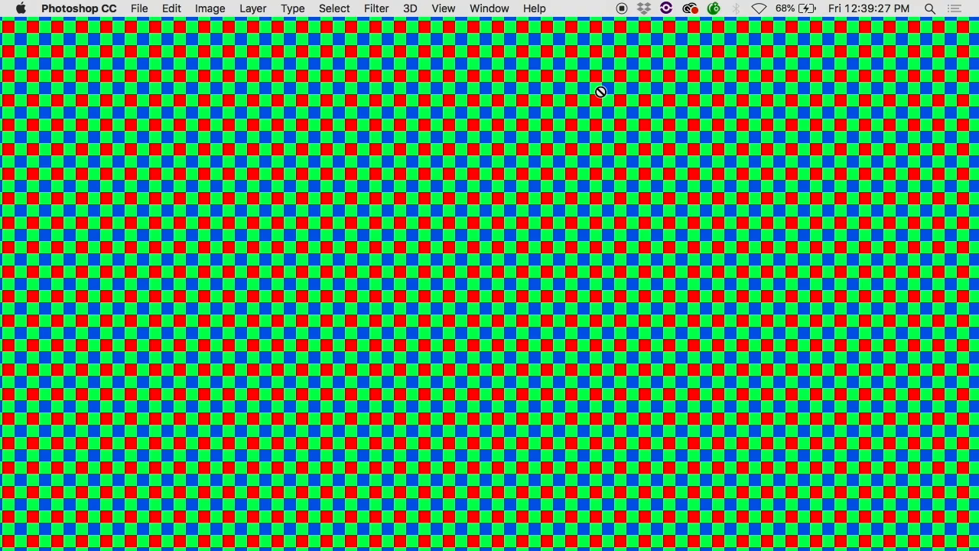
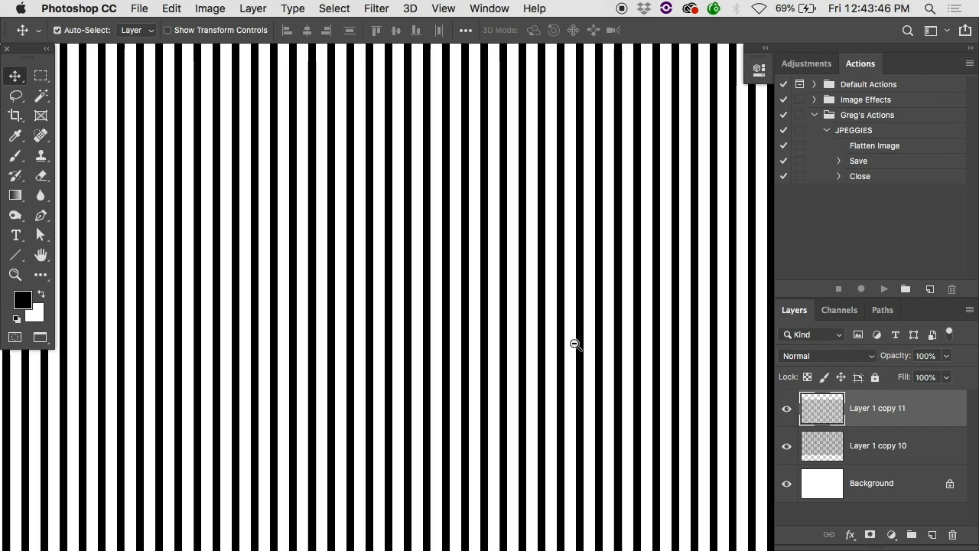
Nudge the Layer 1 copy 11 stripes left over the stripes of the layer beneath.
left_click(551, 326, "alt+super")
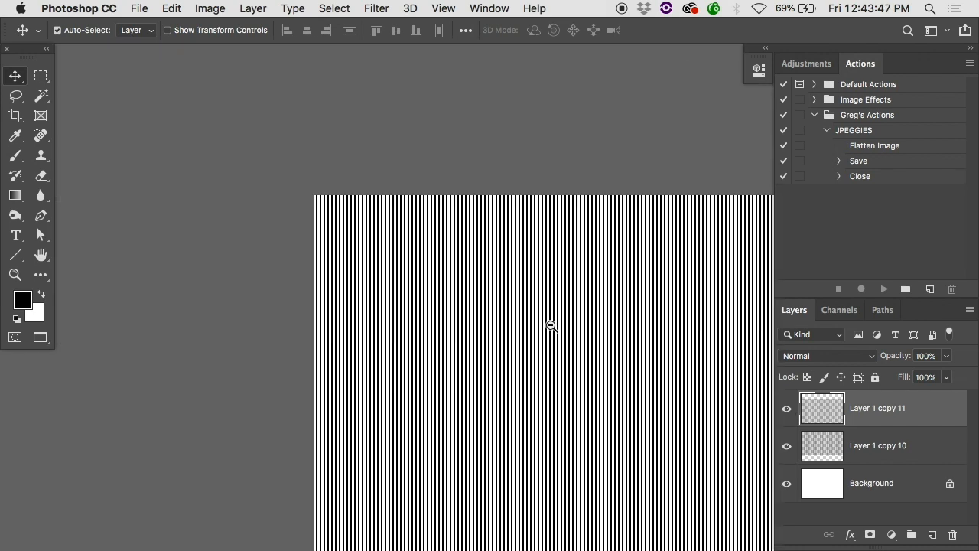
scroll(550, 327, "down", 5)
scroll(551, 327, "right", 6)
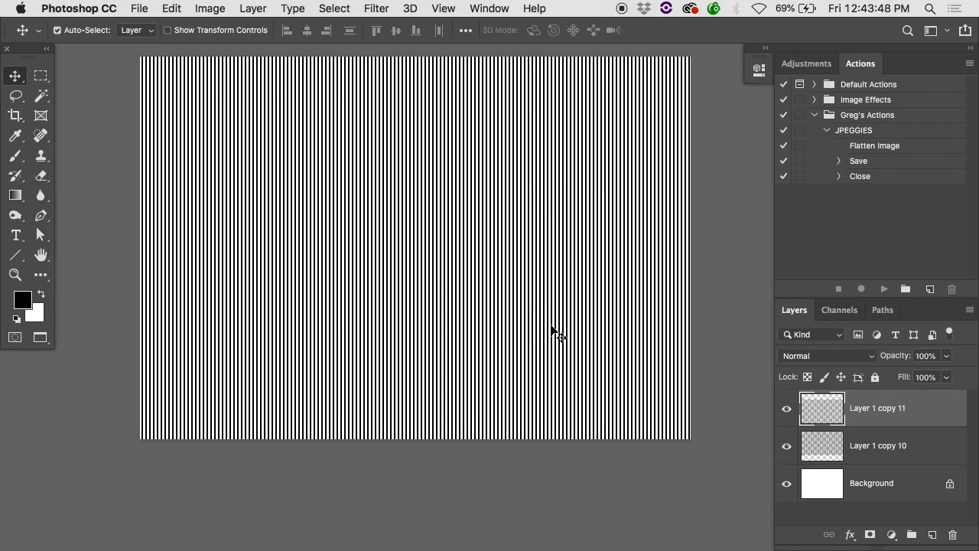
key("Left")
key("Left")
key("Left")
key("Left")
key("Left")
Free-transform Layer 1 copy 11: scale it proportionally to 96.89%, shift it left and rotate it slightly counterclockwise against the stripes beneath.
key("super+t")
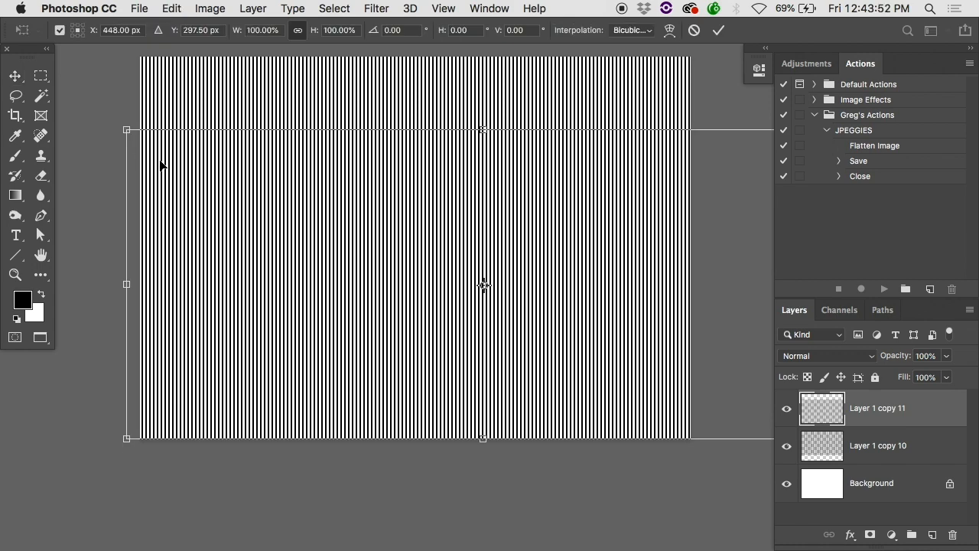
left_click_drag(128, 134, 148, 139)
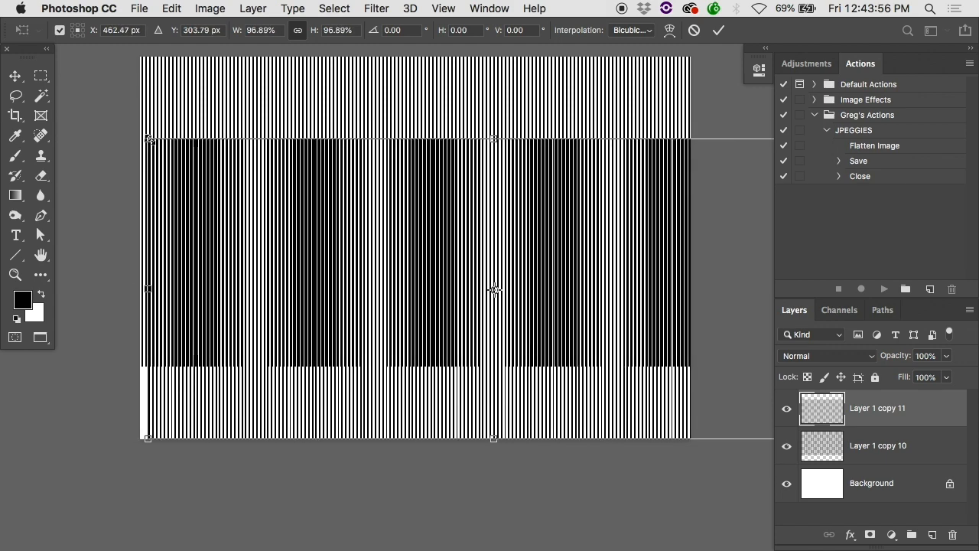
left_click_drag(316, 212, 278, 209)
left_click_drag(100, 123, 95, 135)
key("Return")
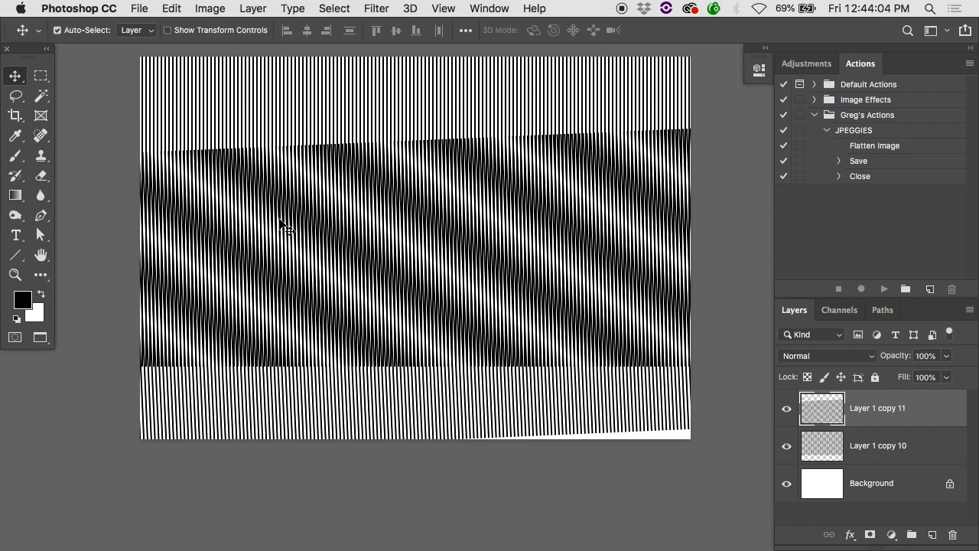
Open MegaMoire.psd and magnify the window screen until its individual mesh lines can be inspected.
key("super+o")
double_click(569, 152)
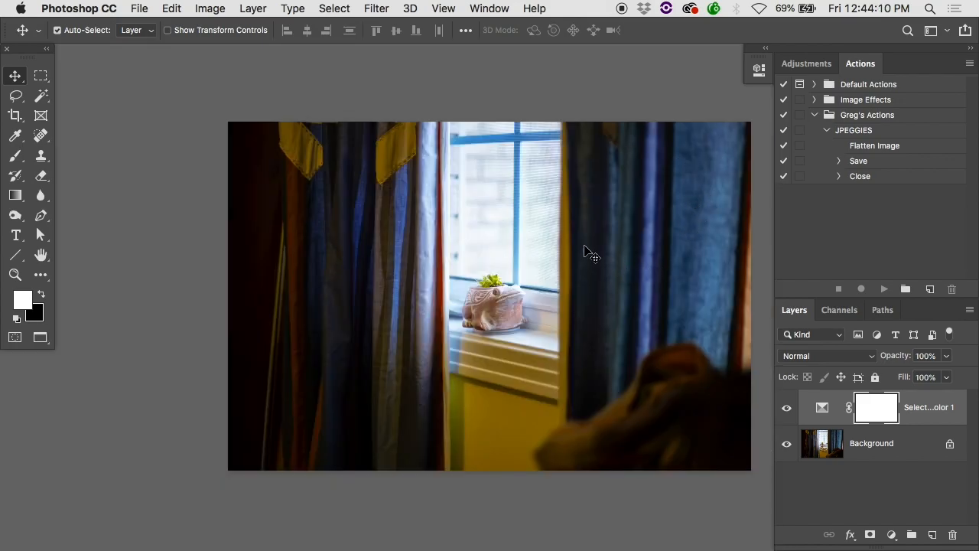
key("super+plus")
key("super+plus")
key("super+plus")
key("super+plus")
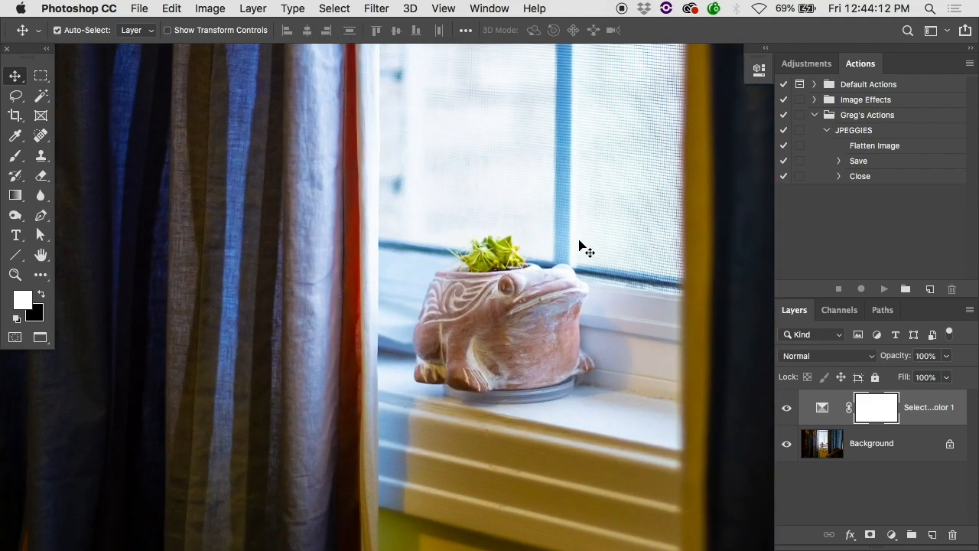
key("super+plus")
key("super+plus")
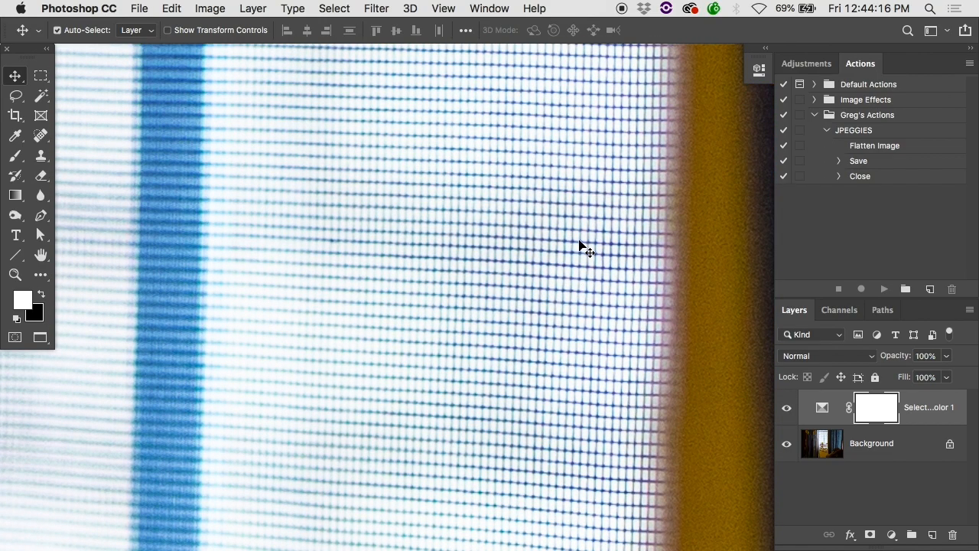
Examine the window screen at progressively lower magnifications to compare how the moiré pattern changes.
key("super+minus")
key("super+minus")
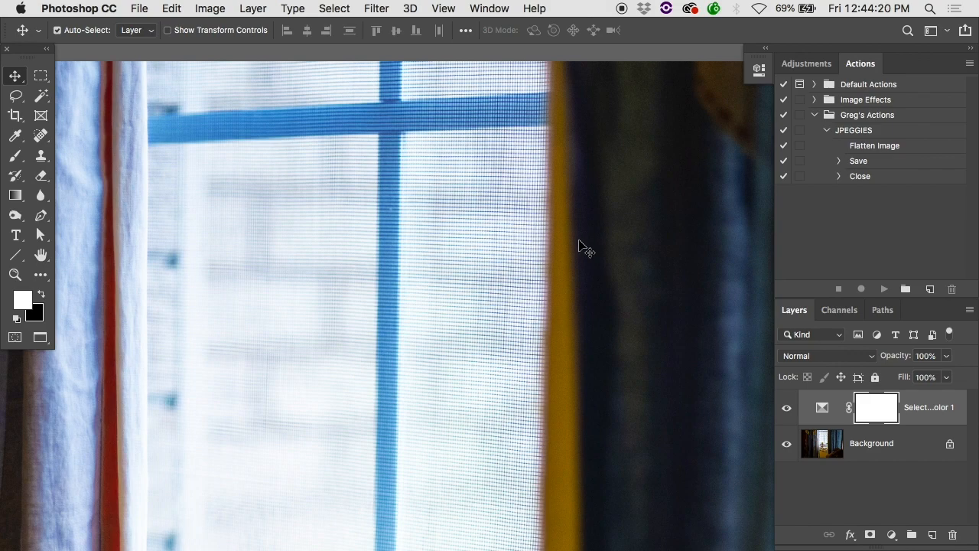
key("super+minus")
scroll(585, 247, "up", 2)
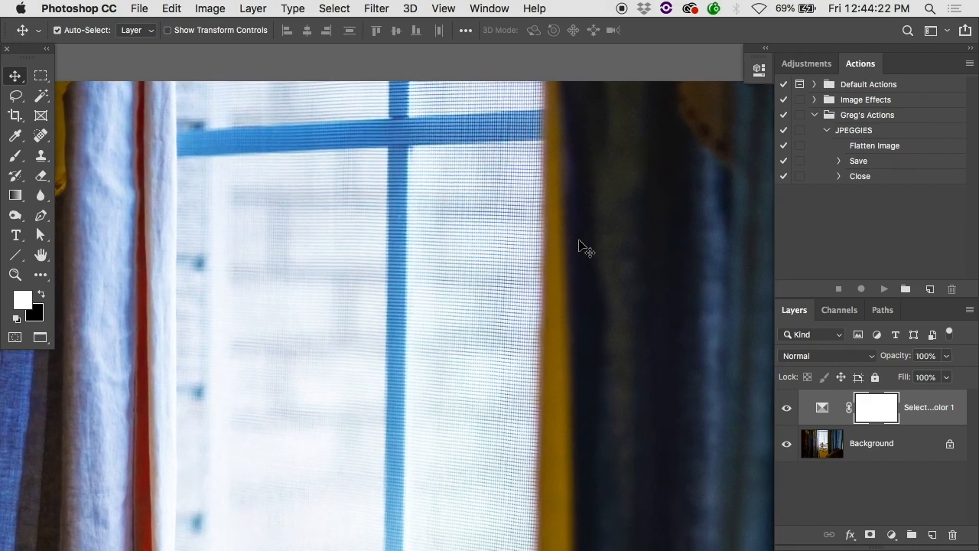
scroll(585, 247, "down", 1)
key("super+minus")
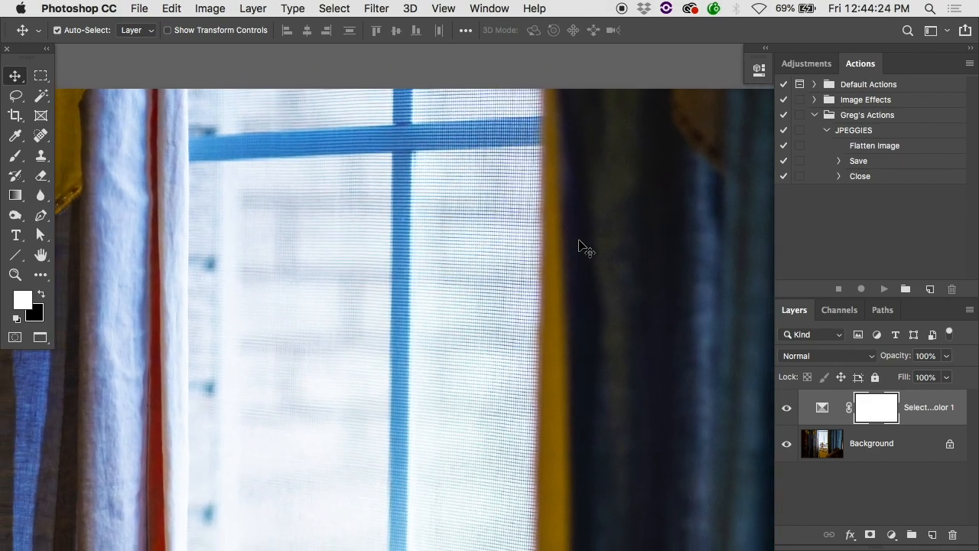
key("super+minus")
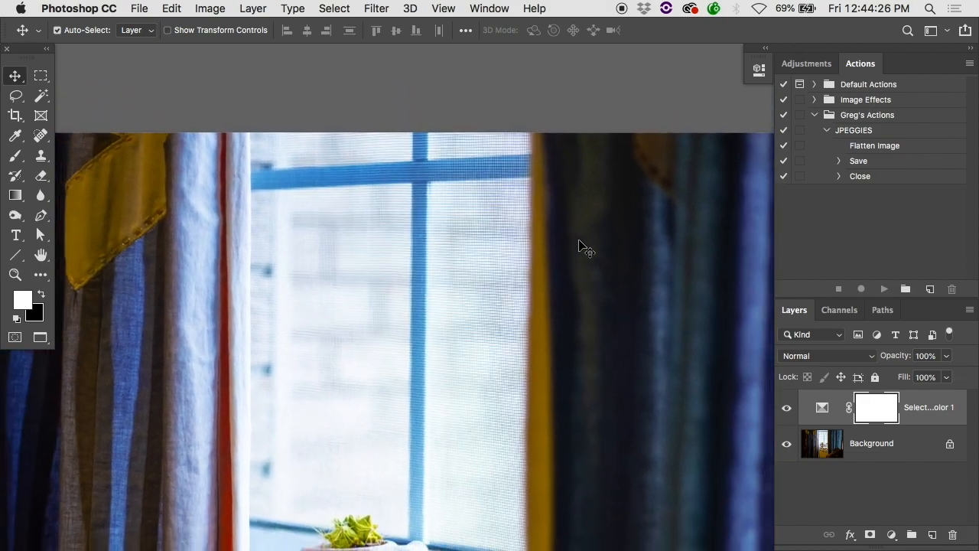
key("super+plus")
key("super+minus")
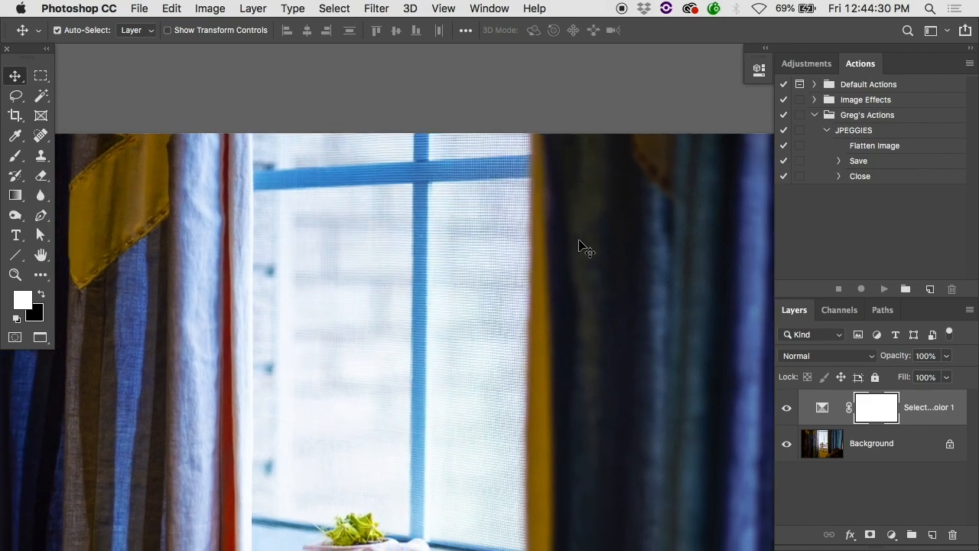
key("super+minus")
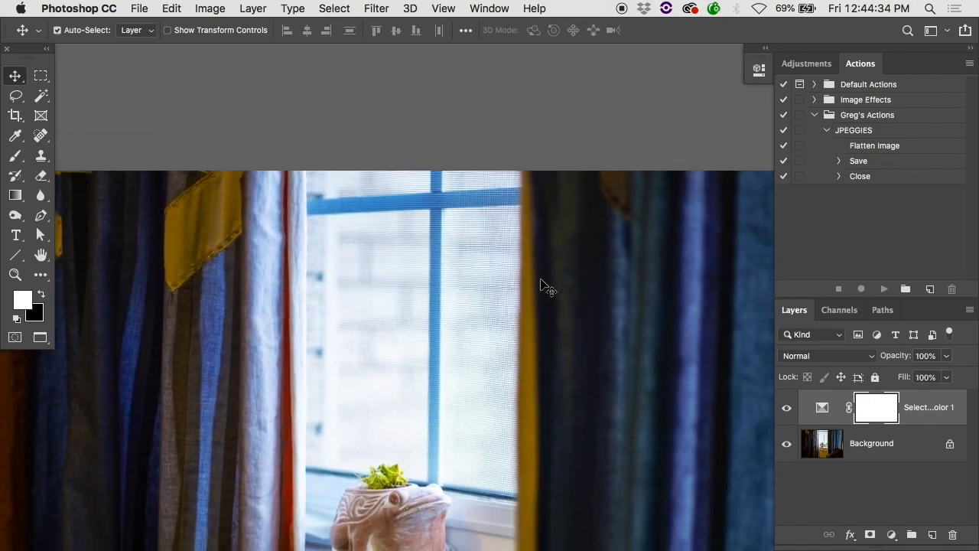
key("super+minus")
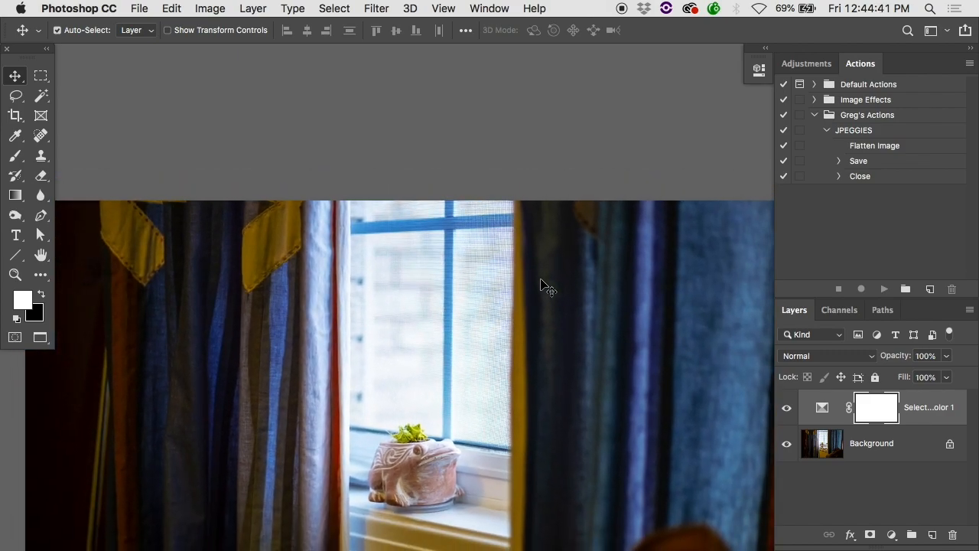
key("super+s")
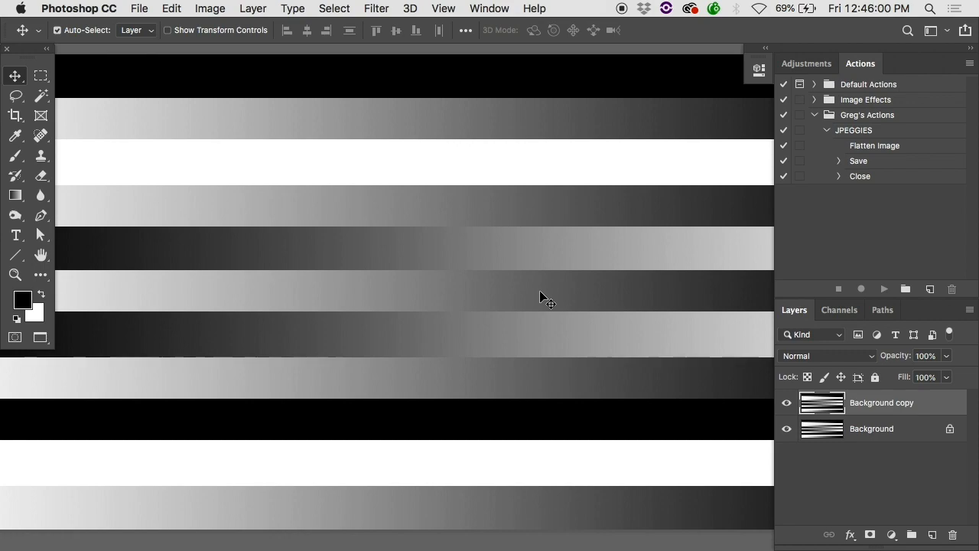
Start an Unsharp Mask on the Background copy layer with Amount 500%, Radius 1.1 pixels and Threshold 0 levels.
scroll(539, 297, "up", 2)
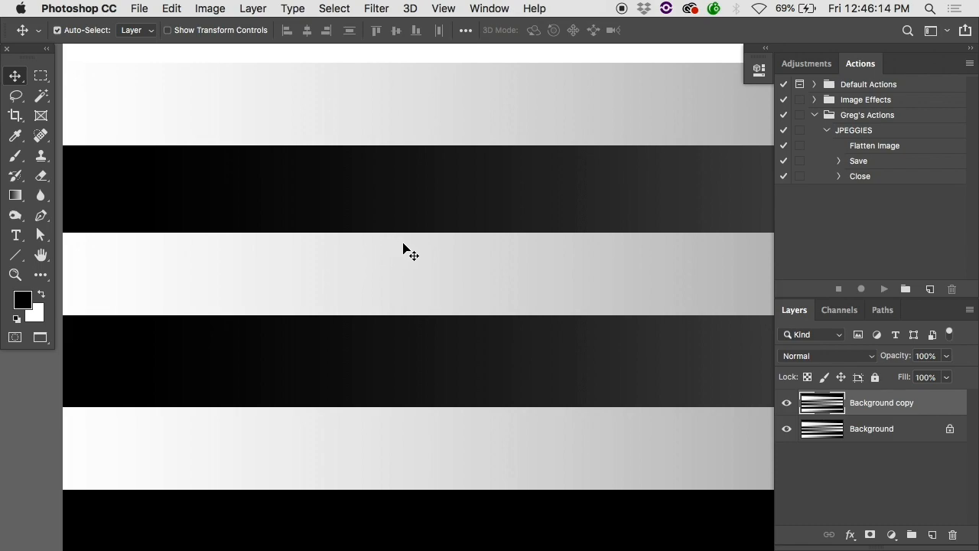
scroll(400, 219, "right", 7)
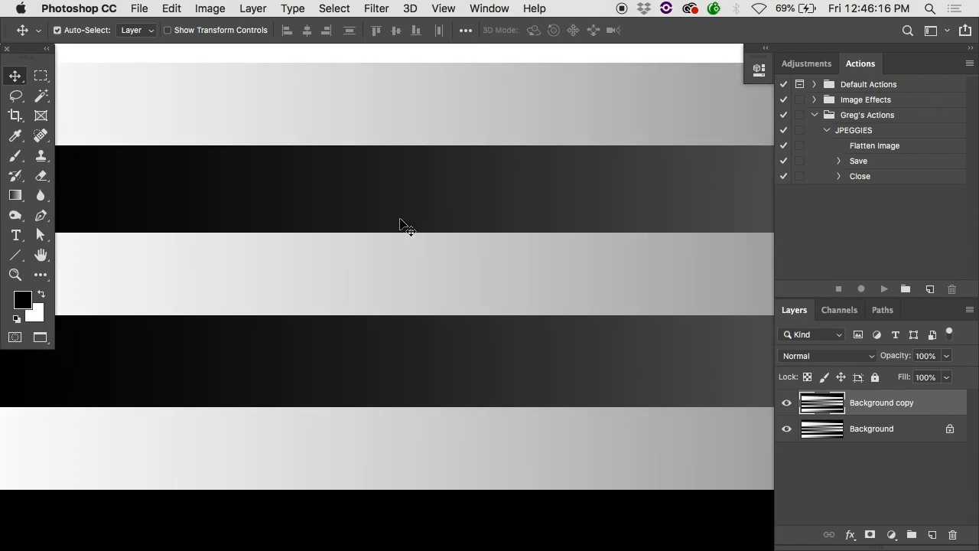
scroll(400, 227, "up", 2)
scroll(400, 226, "right", 5)
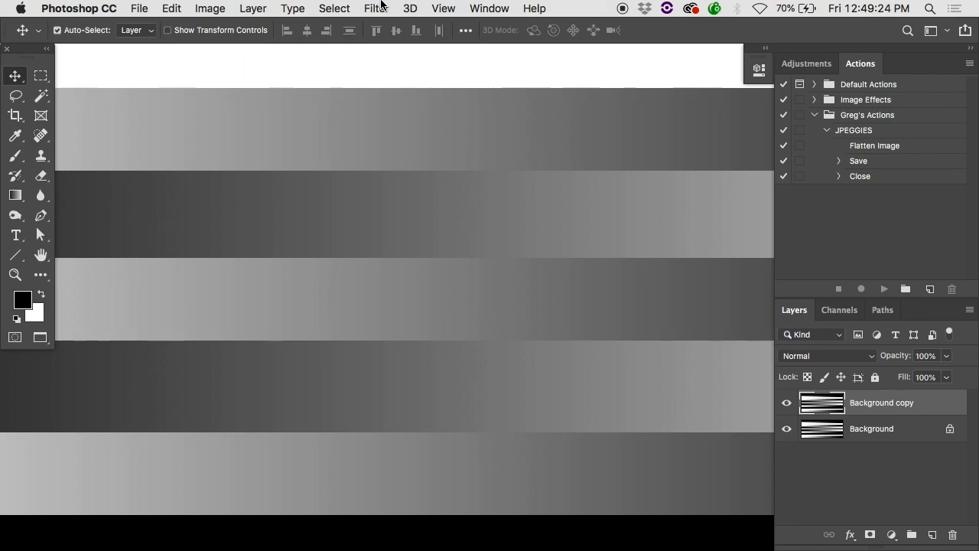
left_click(378, 7)
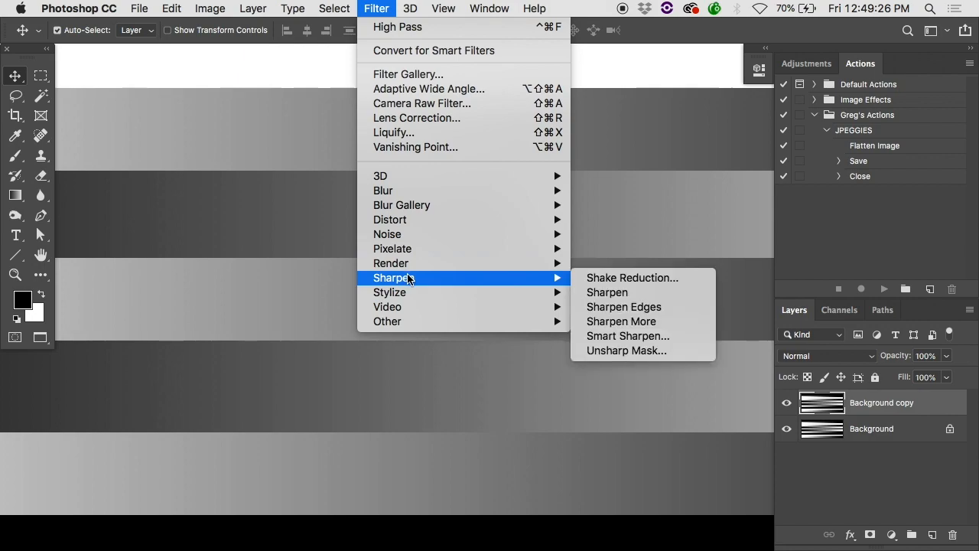
left_click(616, 350)
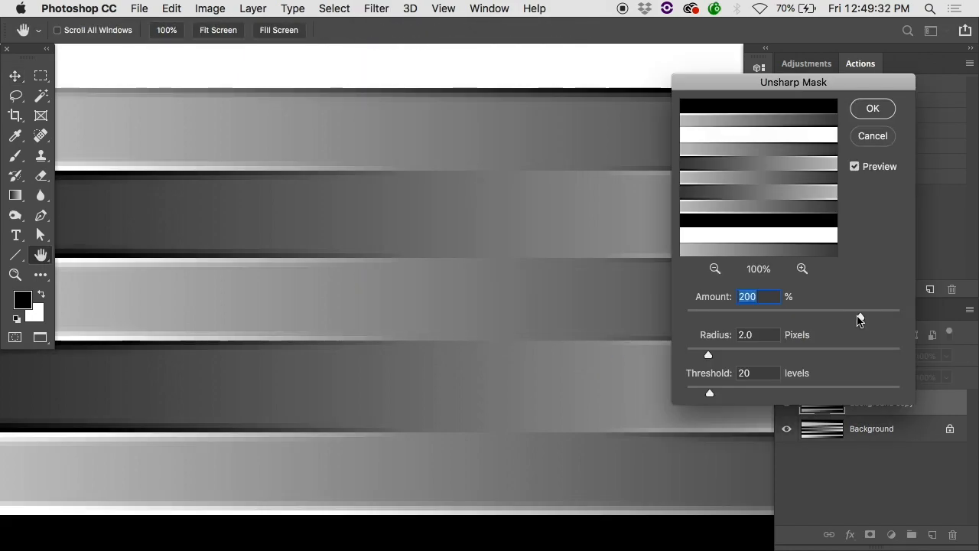
left_click_drag(709, 393, 673, 398)
left_click_drag(861, 315, 916, 317)
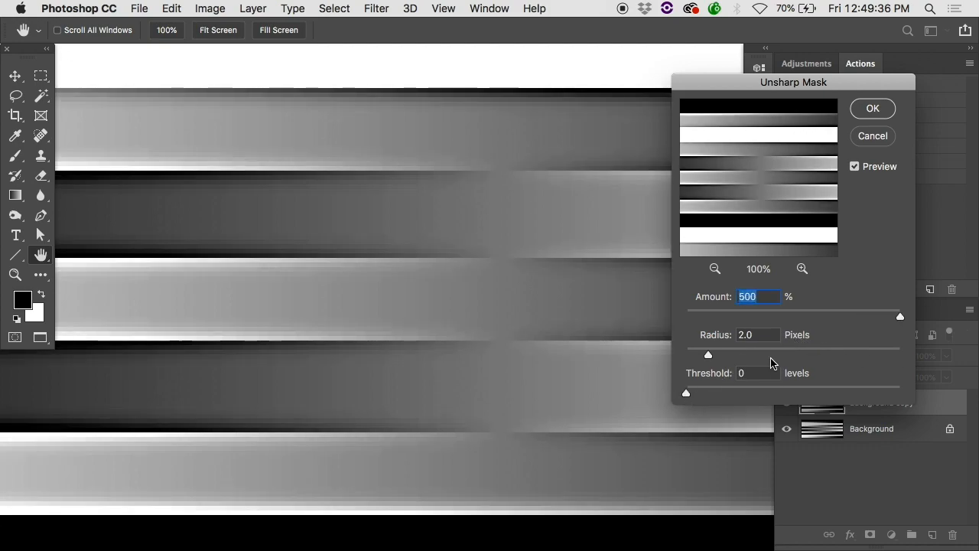
left_click_drag(709, 357, 697, 359)
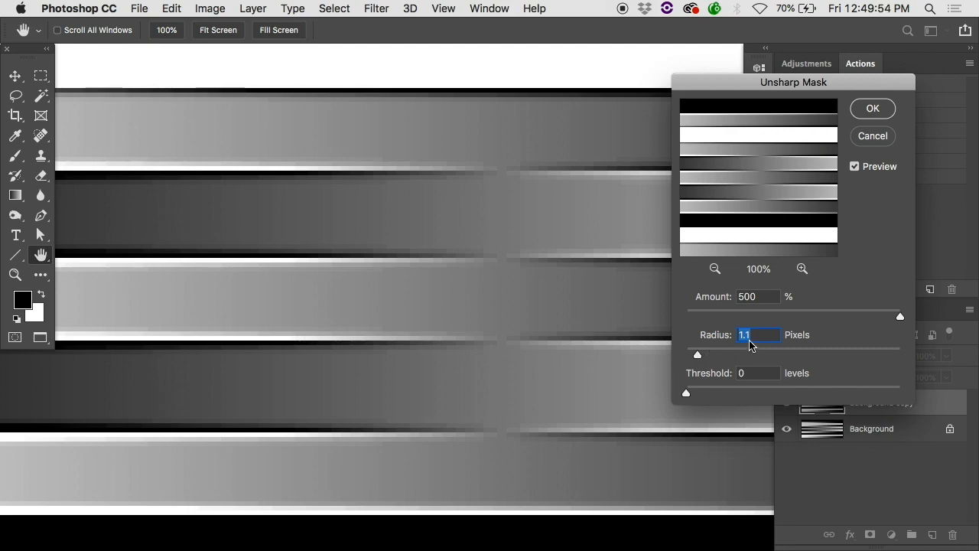
Lower the Unsharp Mask Amount to 83% and compare the gradient bars with the preview off and on.
left_click(782, 313)
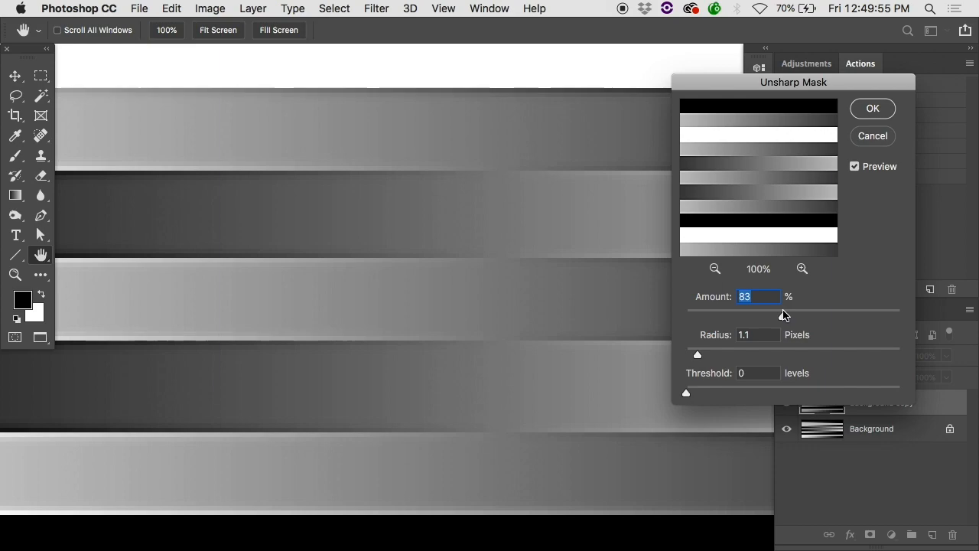
left_click(855, 166)
left_click(855, 166)
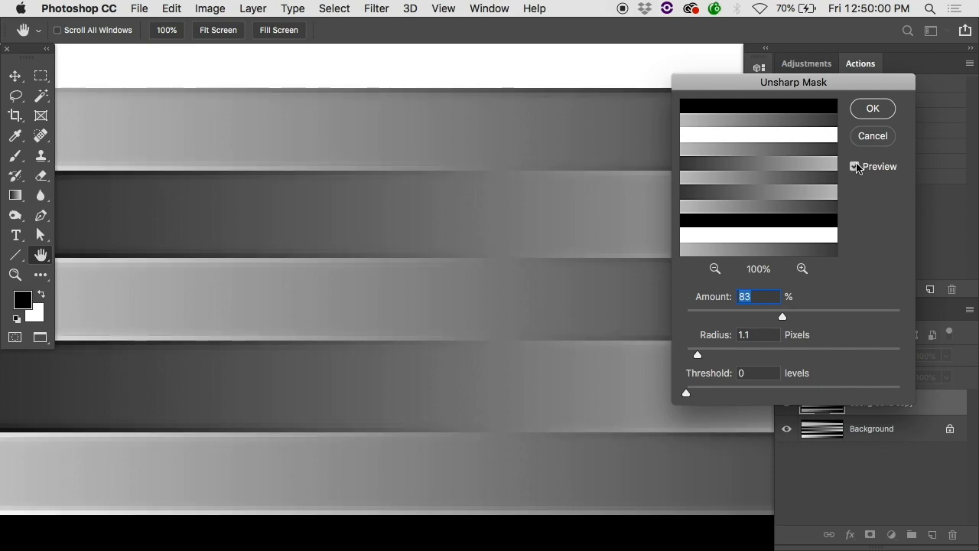
left_click(855, 166)
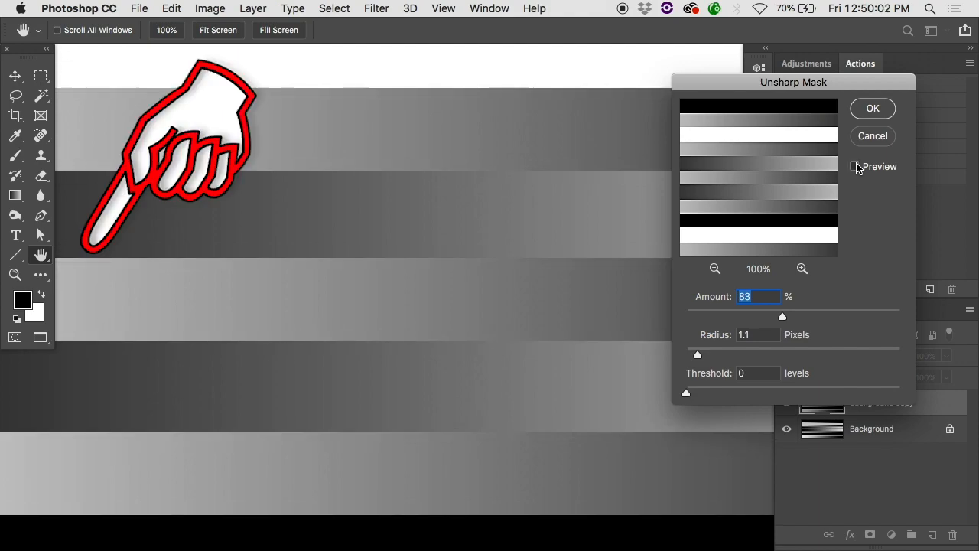
left_click(855, 166)
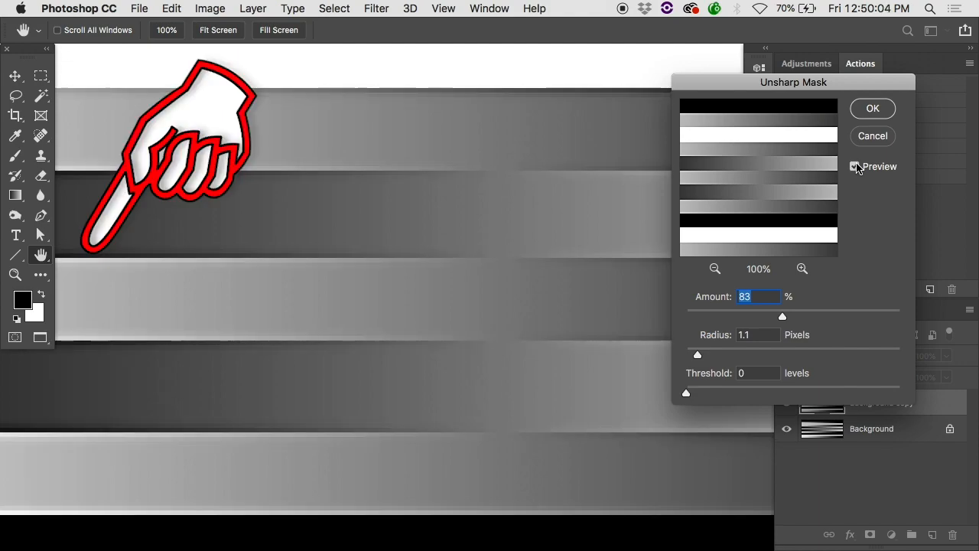
Raise the Unsharp Mask Amount to 500% and compare the edge halos with the preview off and on.
left_click_drag(801, 321, 900, 313)
left_click(854, 167)
left_click(855, 167)
left_click(855, 167)
left_click(855, 168)
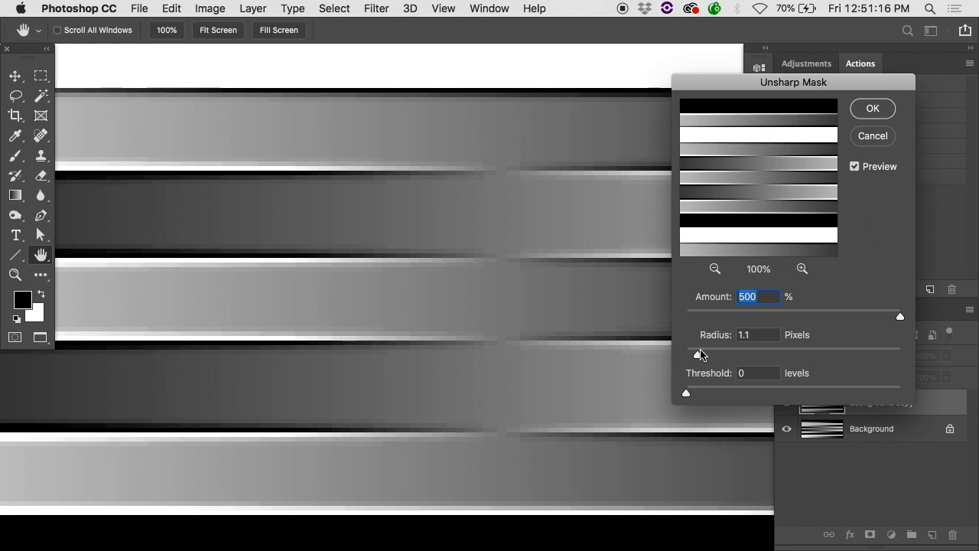
Set the Unsharp Mask Radius to 0.6 pixels and the Threshold to 38 levels.
mouse_move(697, 356)
left_mouse_down()
mouse_move(822, 350)
mouse_move(693, 357)
left_mouse_up()
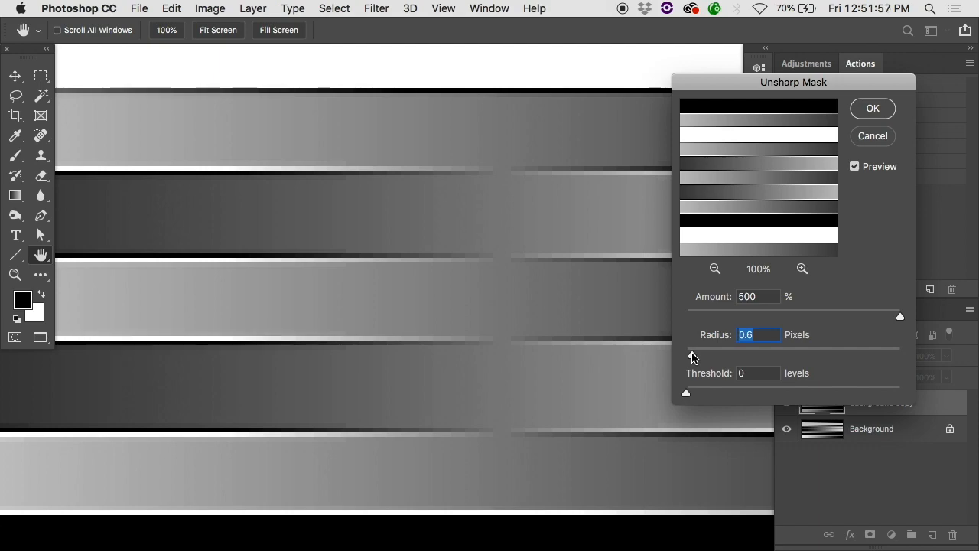
left_click(732, 393)
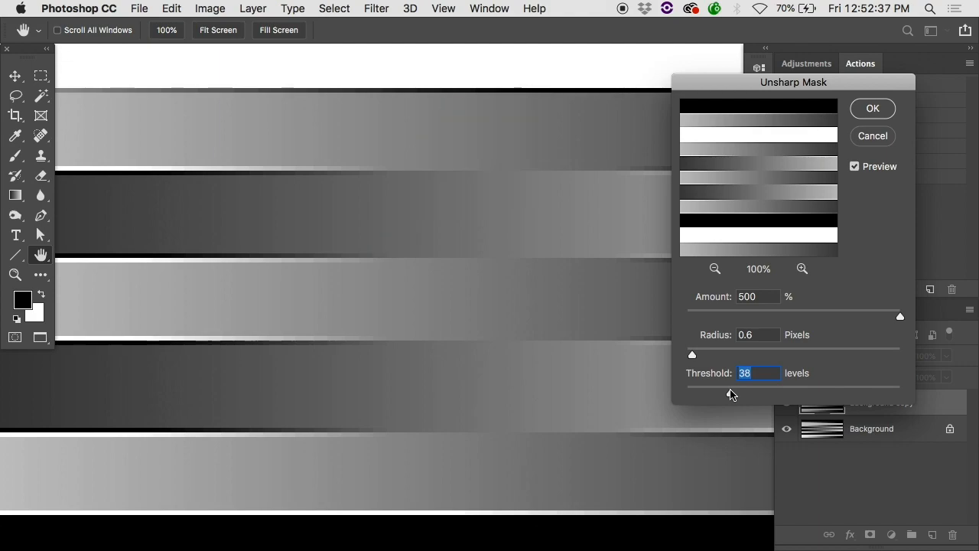
Raise the Unsharp Mask Threshold to 84 levels to compare the gradient edges, and lower it to 5 levels.
left_click_drag(757, 393, 783, 393)
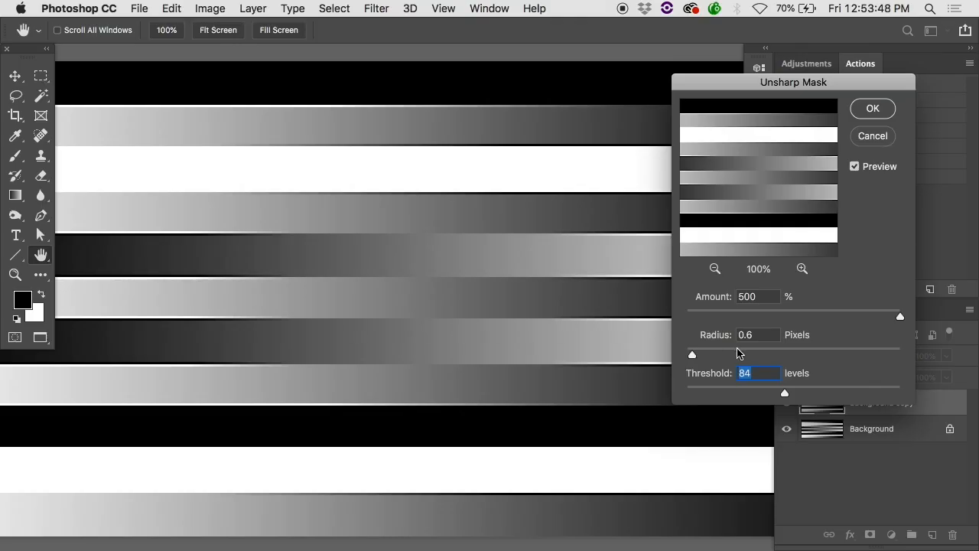
left_click_drag(784, 393, 693, 397)
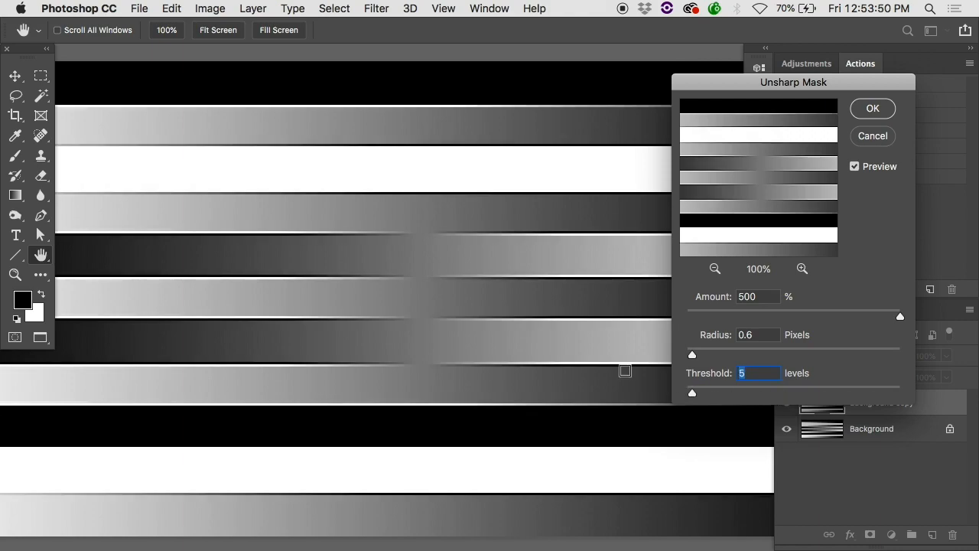
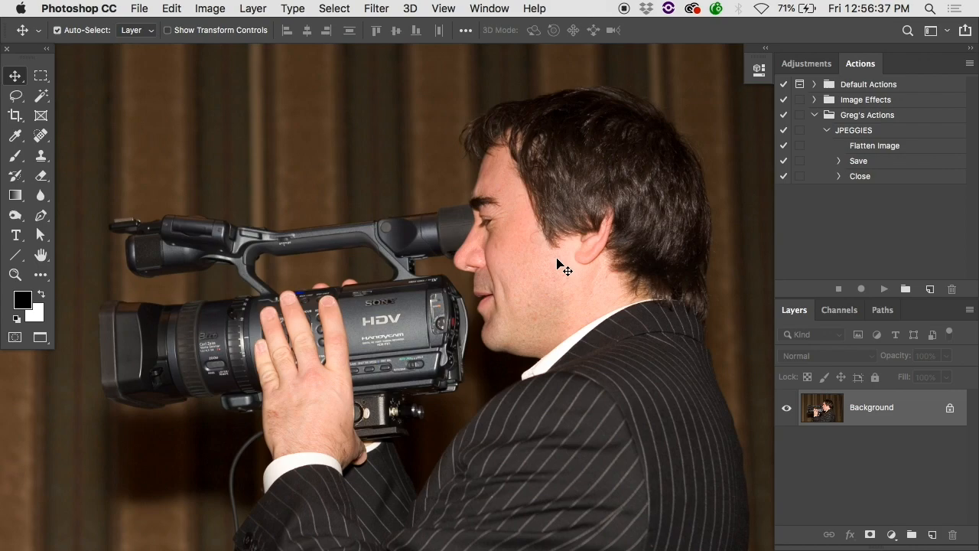
Start an Unsharp Mask on the cameraman photo's Background layer with Threshold 0 levels and Amount 500%.
scroll(556, 260, "up", 5)
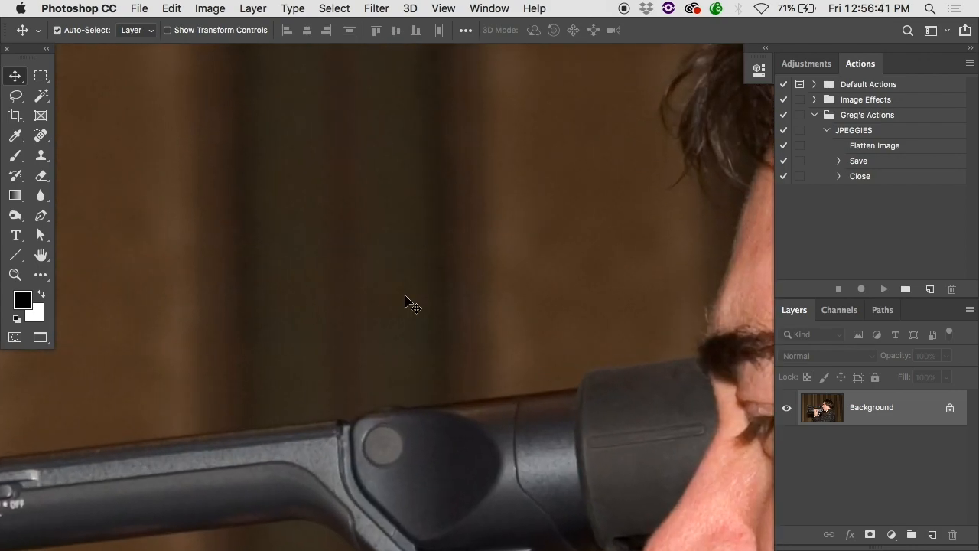
scroll(405, 301, "up", 6)
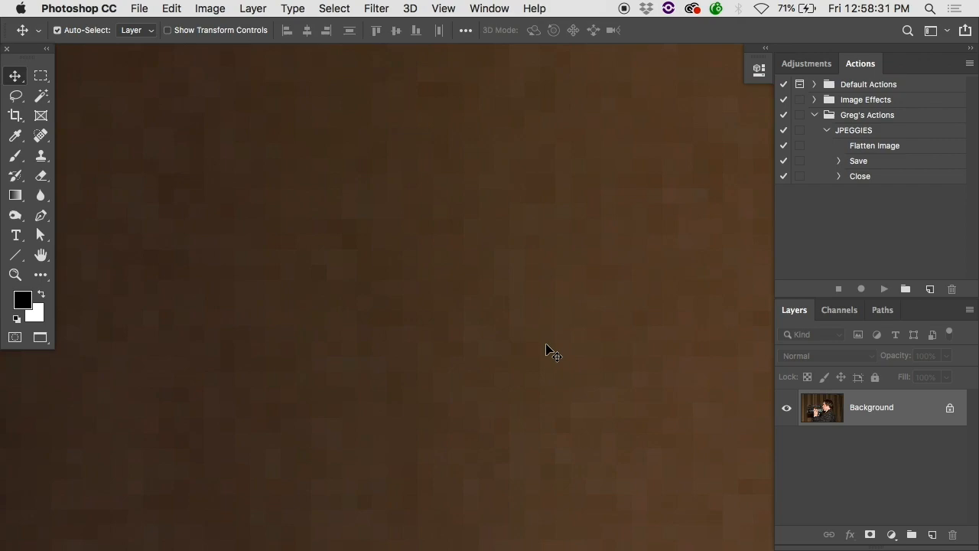
key("super+minus")
key("super+minus")
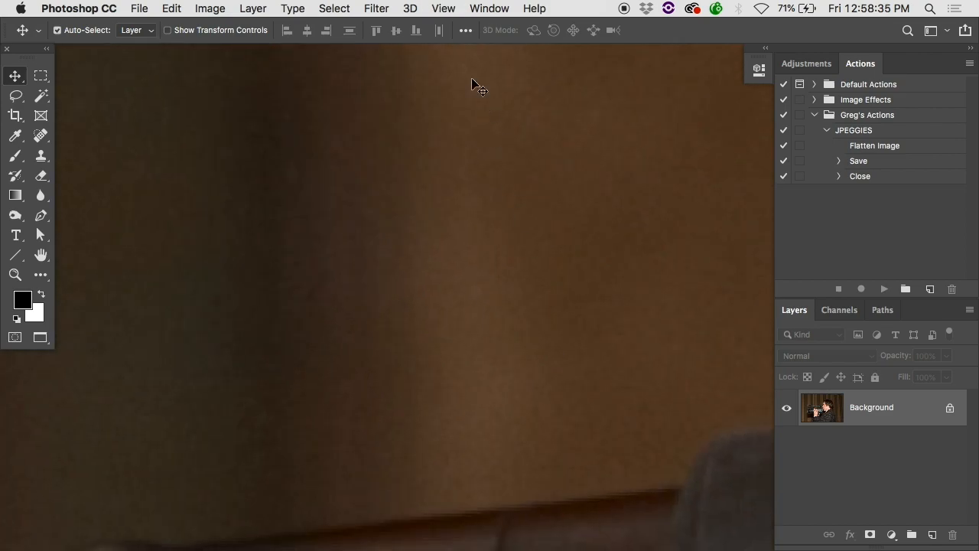
left_click(375, 8)
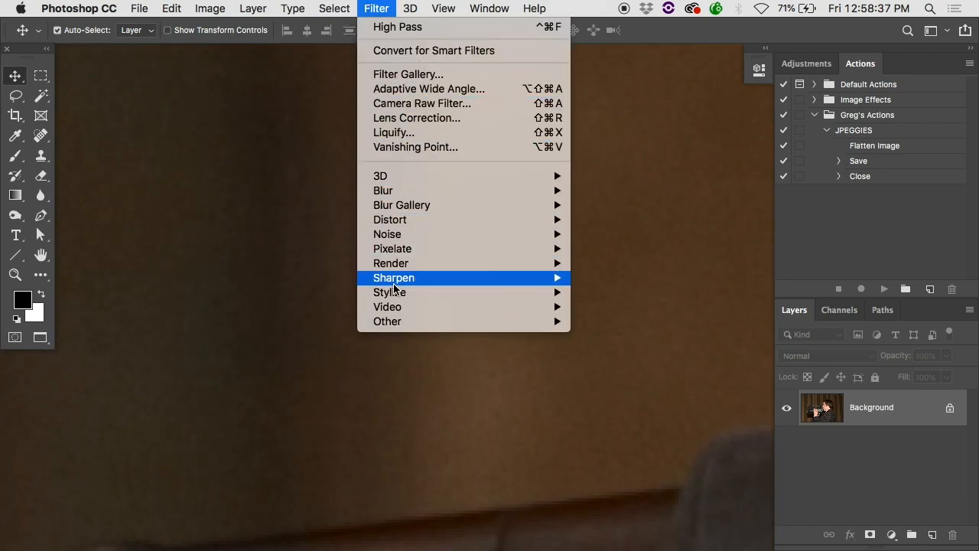
mouse_move(556, 282)
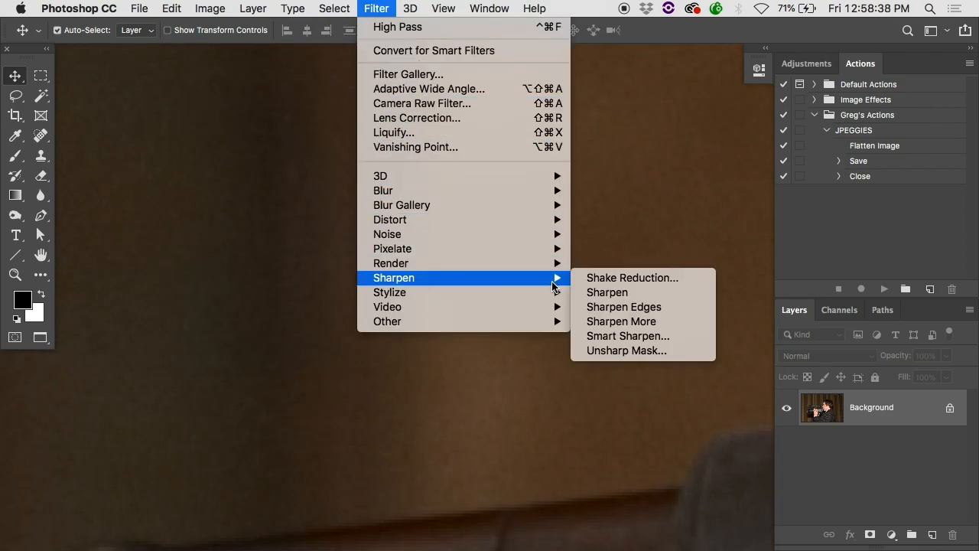
left_click(611, 350)
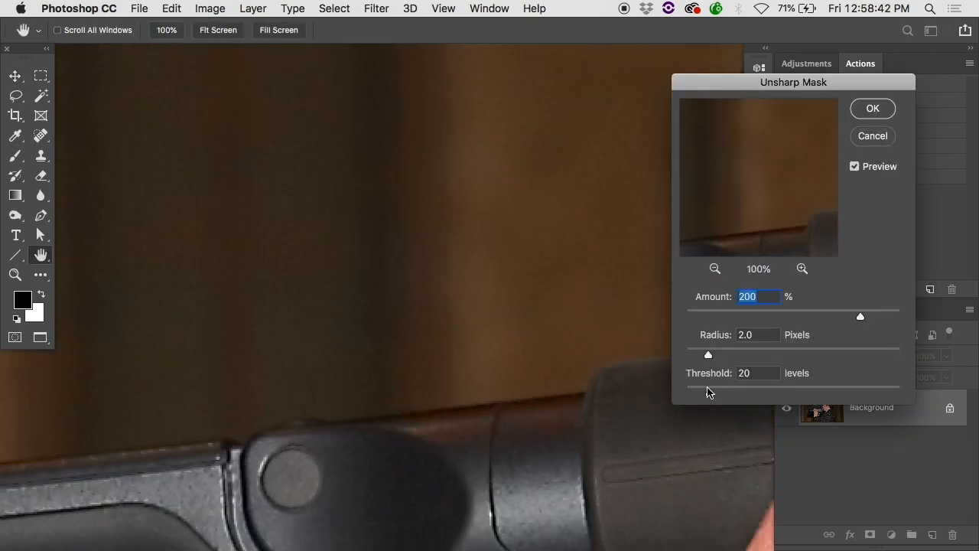
left_click_drag(707, 391, 687, 393)
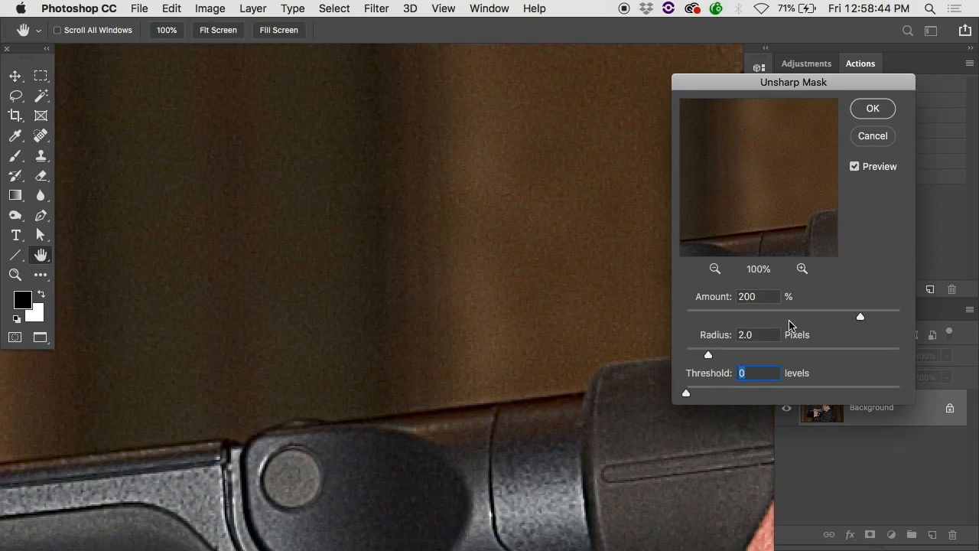
left_click_drag(859, 316, 929, 314)
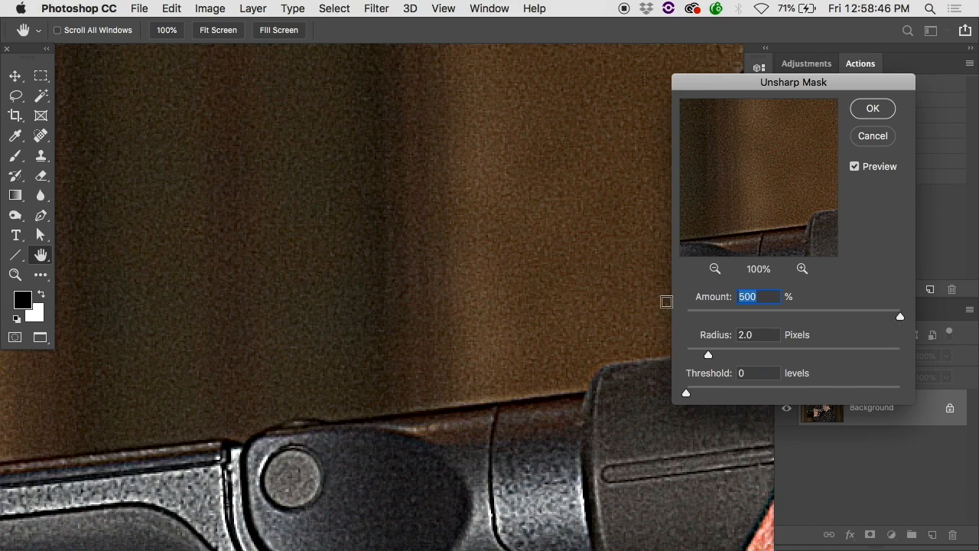
Compare the noise in the curtain above the camera with the sharpening preview off and on.
left_click(481, 330, "super")
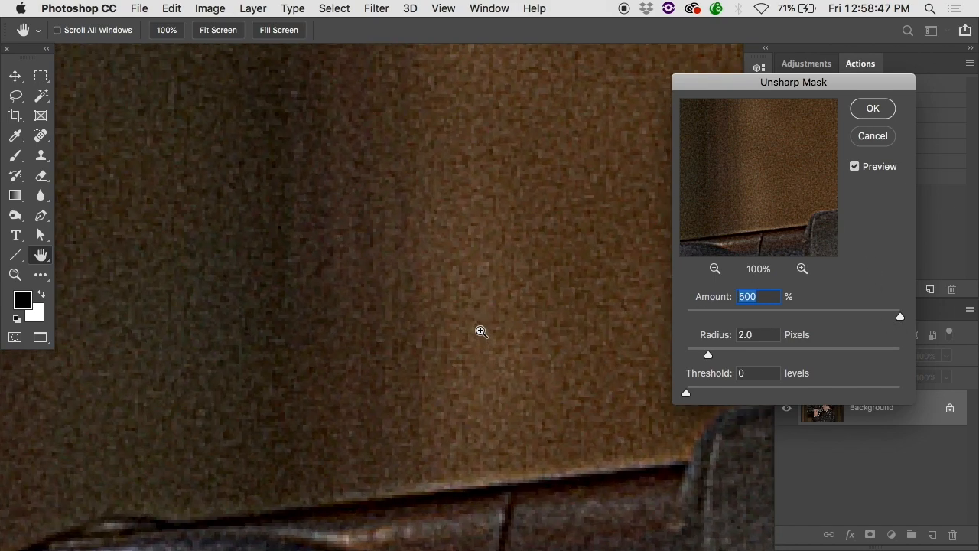
left_click(855, 168)
left_click(855, 167)
left_click(855, 170)
left_click(853, 170)
key("super+minus")
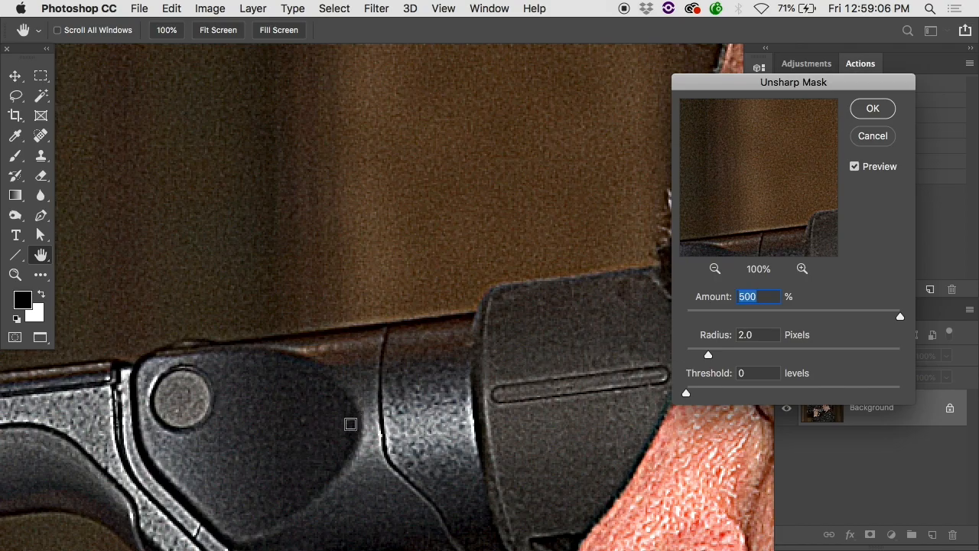
Check the sharpened face and pinstripe suit, and raise the Unsharp Mask Threshold to 20 levels.
scroll(187, 443, "right", 3)
scroll(187, 443, "right", 15)
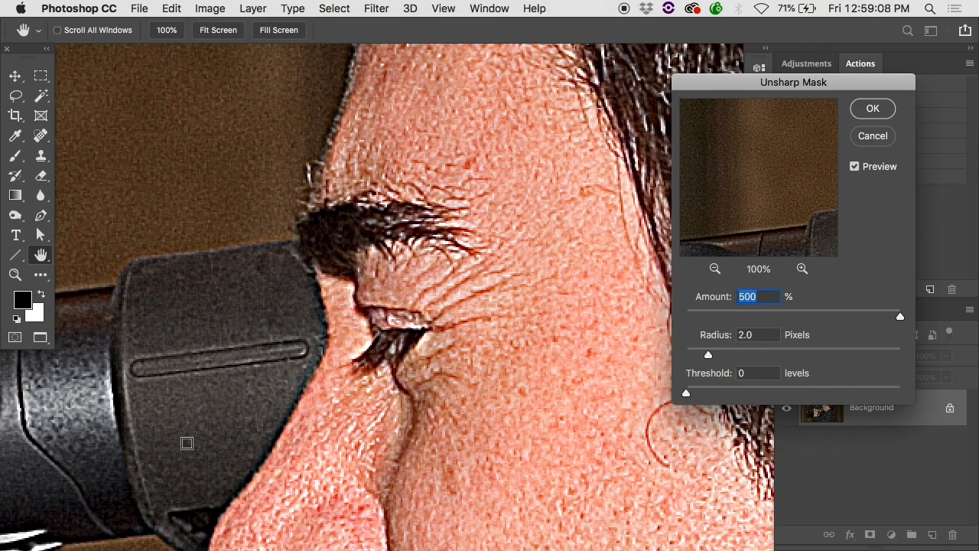
scroll(187, 443, "down", 20)
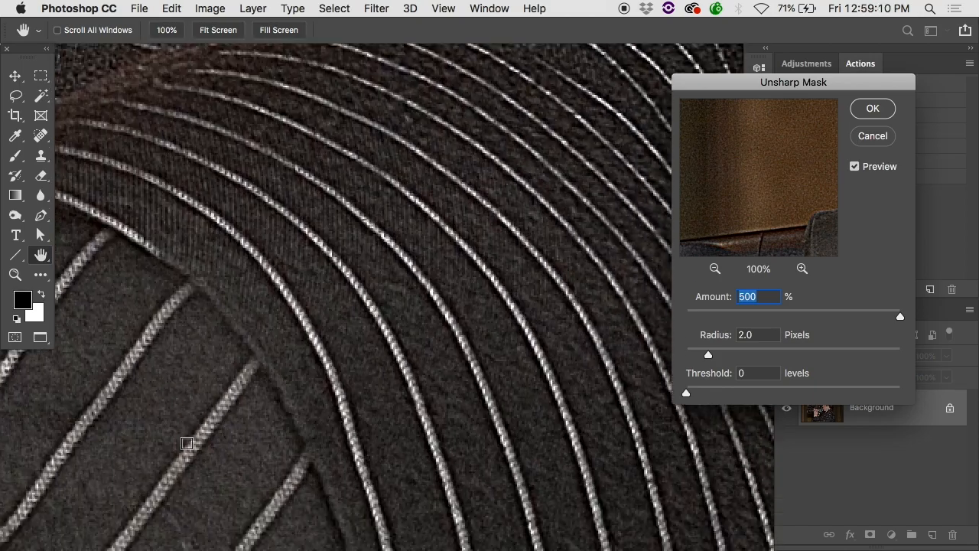
scroll(187, 443, "up", 15)
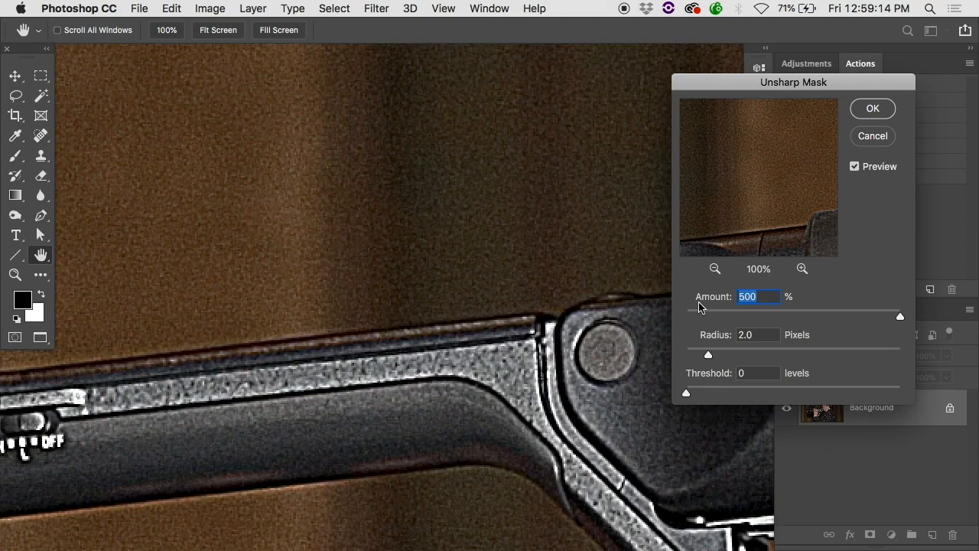
left_click_drag(689, 392, 709, 396)
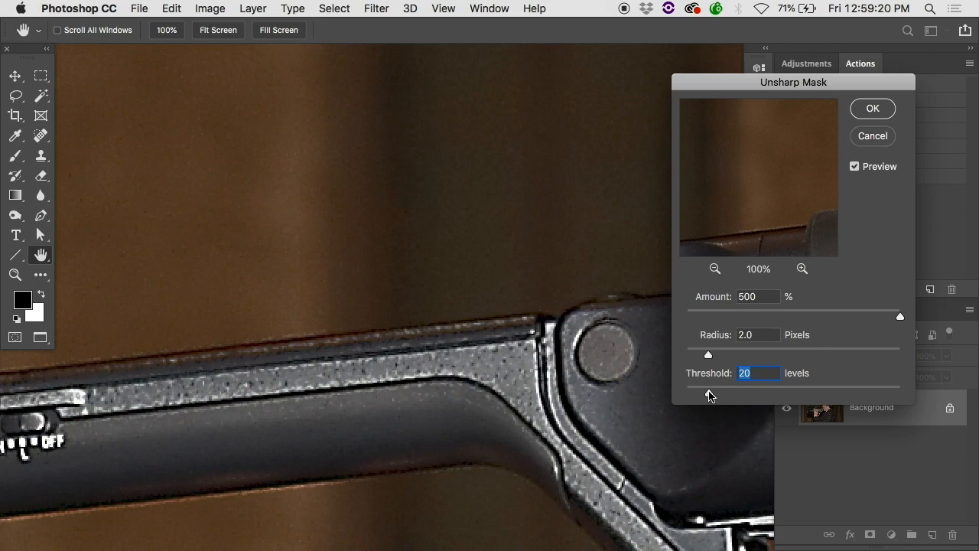
Compare the cameraman's face, hair and camera with the sharpening preview off and on.
key("super+minus")
key("super+minus")
key("super+minus")
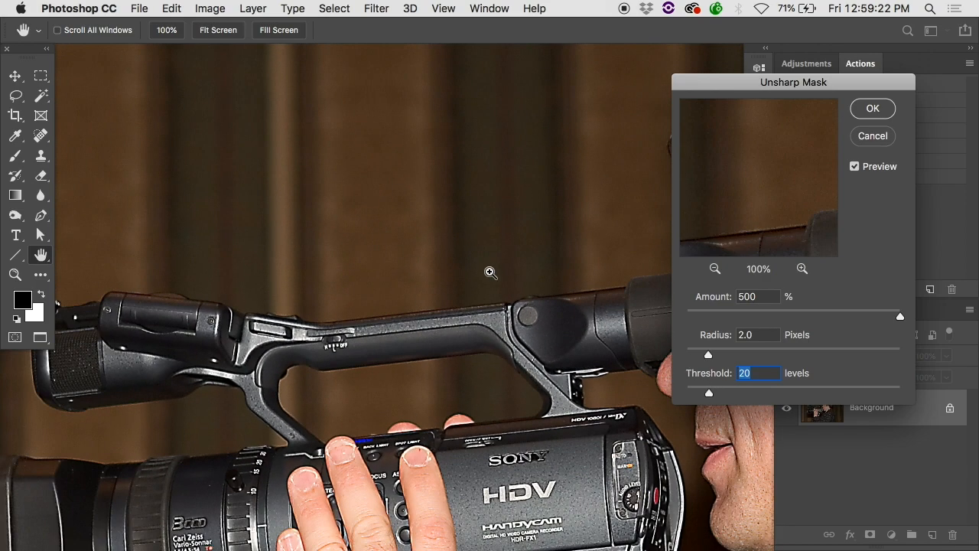
scroll(517, 185, "right", 5)
scroll(518, 185, "down", 2)
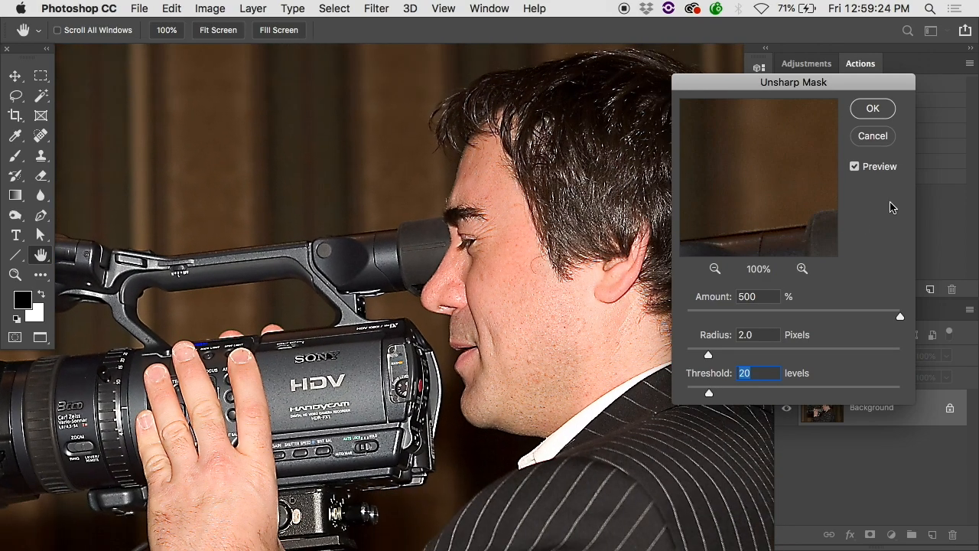
left_click(855, 167)
left_click(855, 167)
left_click(855, 167)
left_click(855, 167)
left_click(857, 168)
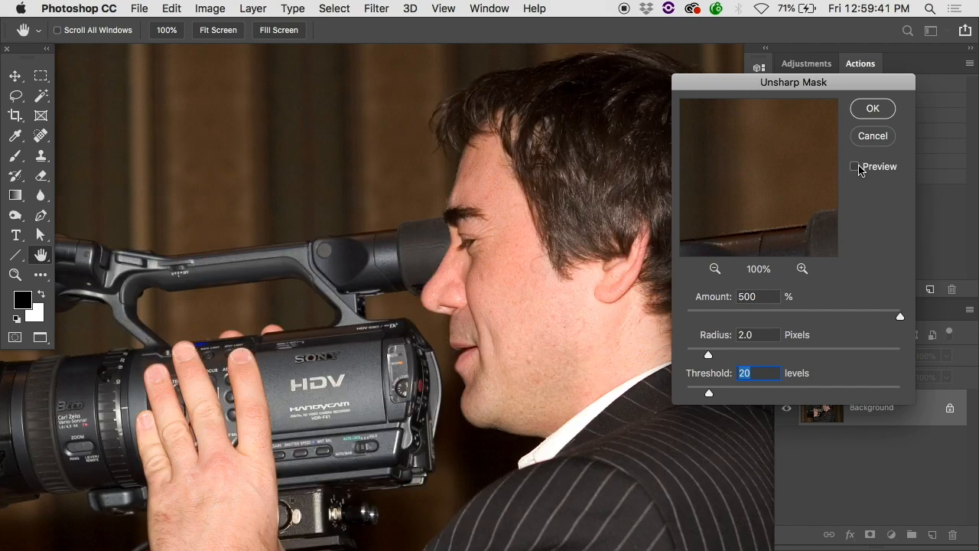
left_click(857, 168)
left_click(856, 167)
left_click(857, 168)
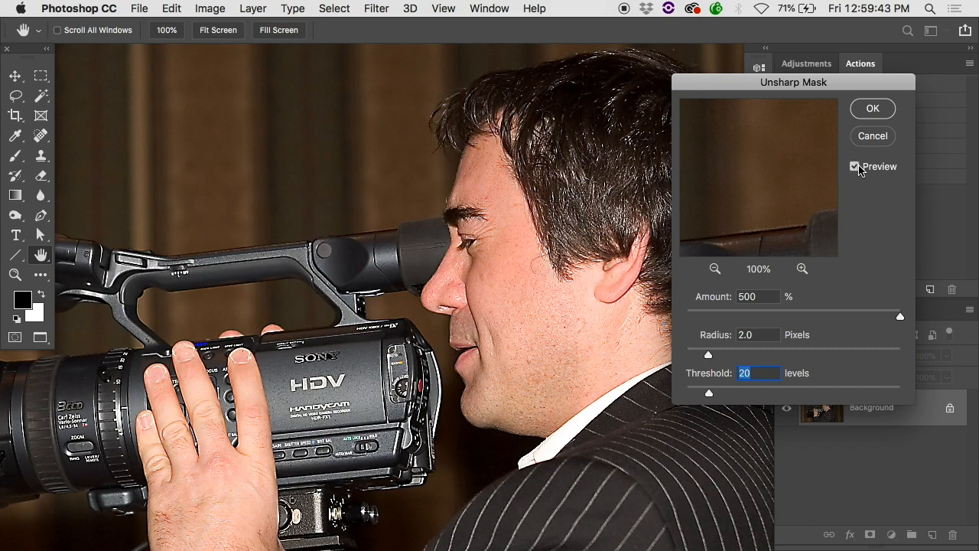
left_click(855, 167)
left_click(856, 167)
Lower the Unsharp Mask Threshold to 0 levels and compare a close-up of the cheek with the preview off and on.
left_click_drag(711, 393, 686, 393)
left_click(561, 406, "super")
left_click(561, 405, "super")
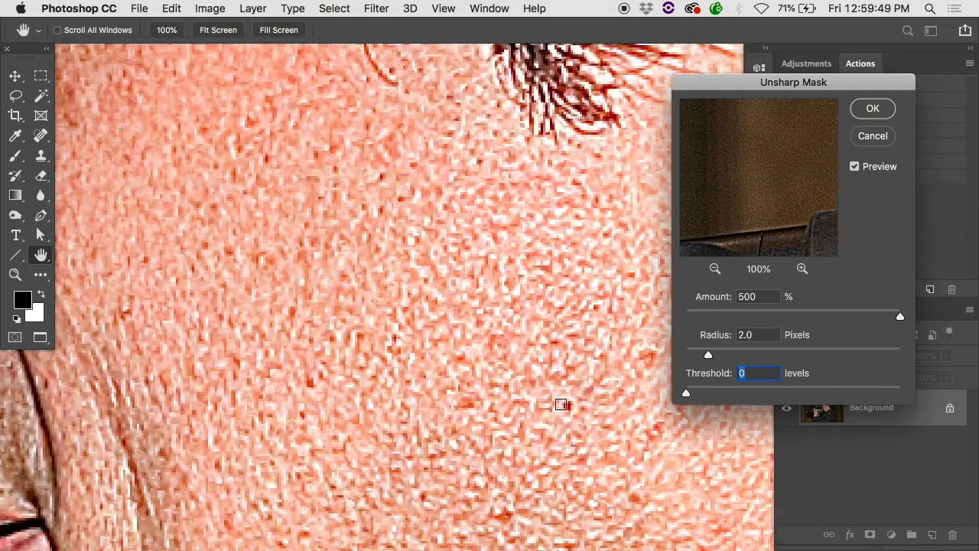
left_click(856, 167)
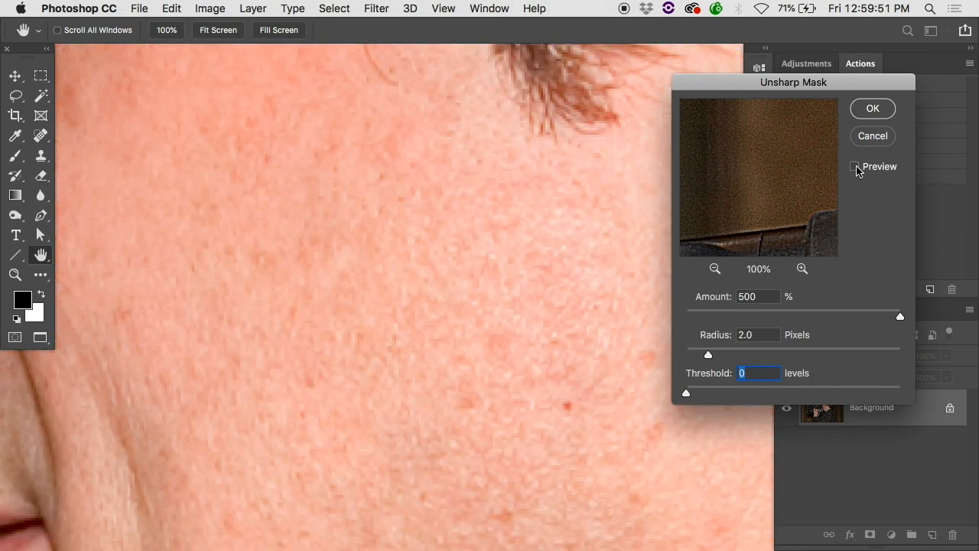
left_click(855, 168)
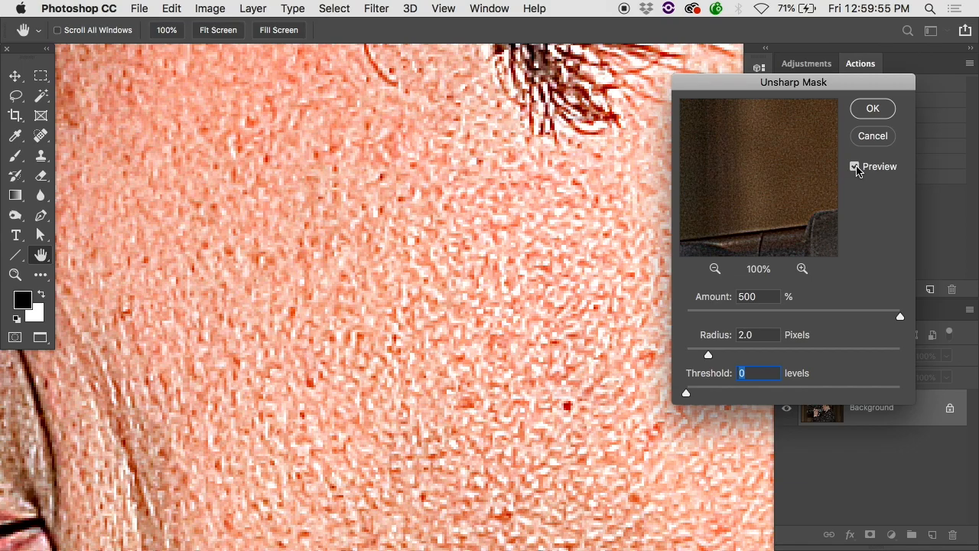
Raise the Unsharp Mask Threshold to 41 levels and compare the cameraman with the preview off and on.
key("super+minus")
key("super+minus")
key("super+minus")
key("super+minus")
key("super+minus")
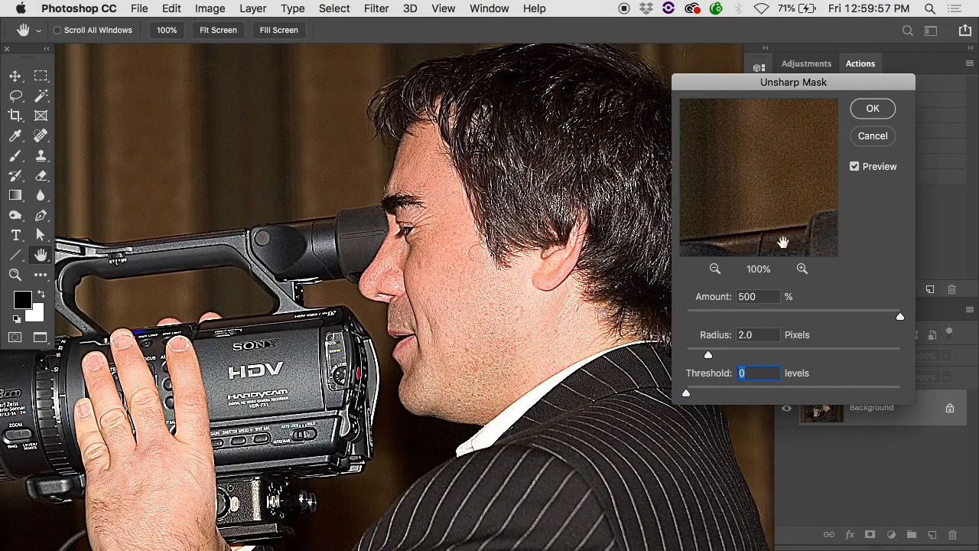
left_click_drag(686, 392, 733, 393)
left_click(854, 166)
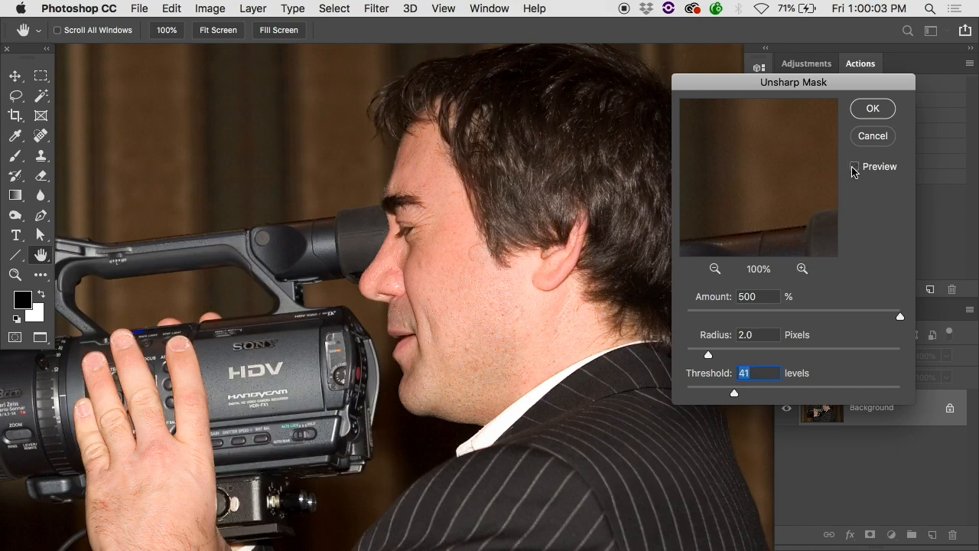
left_click(854, 166)
left_click(854, 166)
left_click(855, 166)
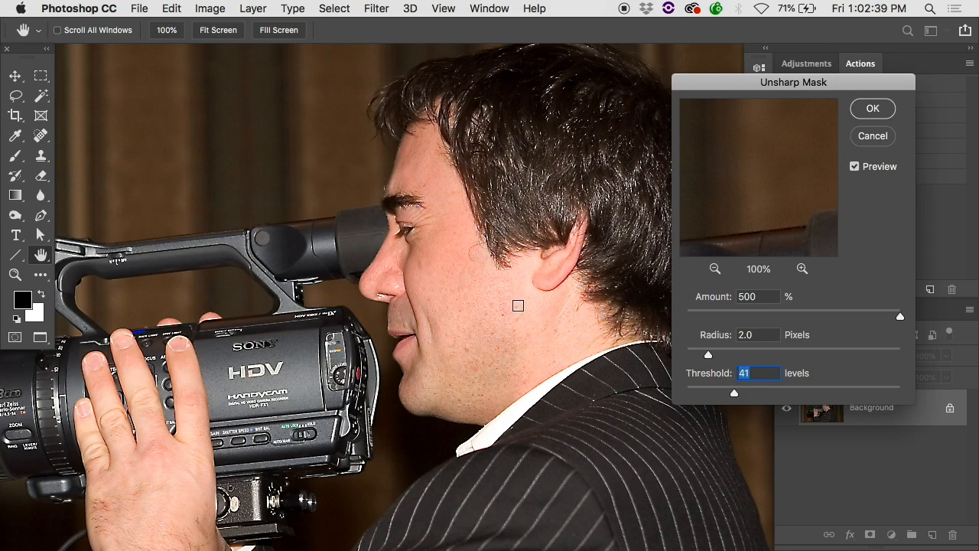
Apply the Unsharp Mask with Amount 200% and Threshold 20 levels, and save the photo.
key("super+minus")
key("super+minus")
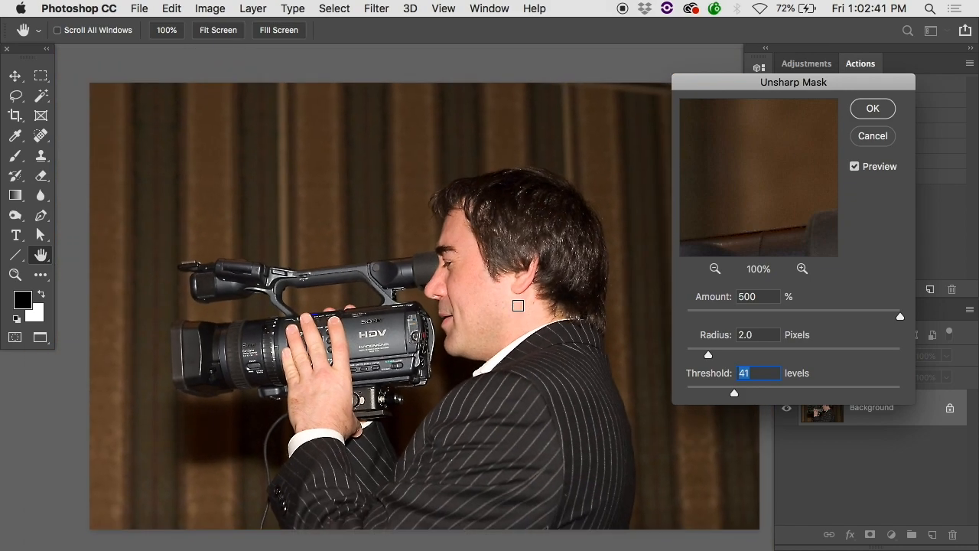
scroll(518, 306, "right", 3)
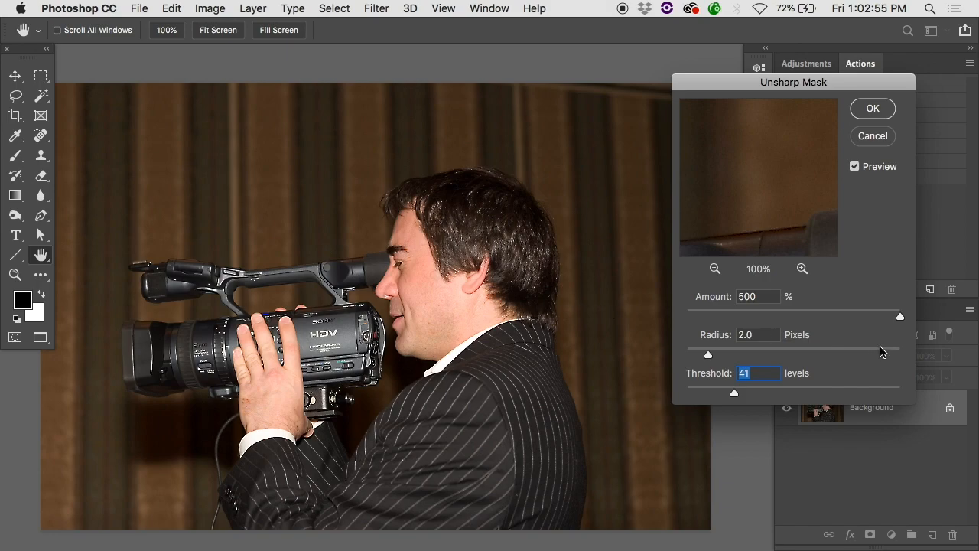
mouse_move(822, 311)
left_mouse_down()
mouse_move(813, 311)
mouse_move(823, 310)
left_mouse_up()
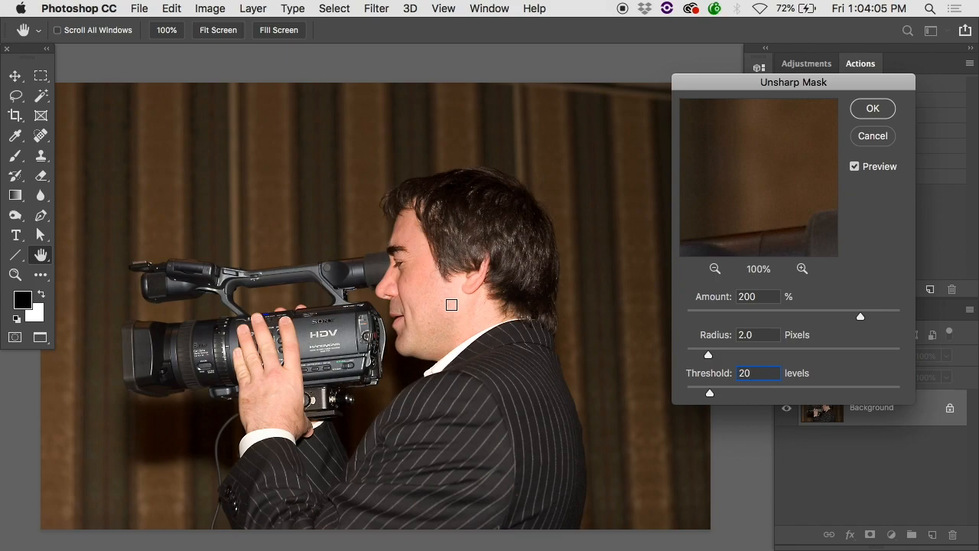
key("Return")
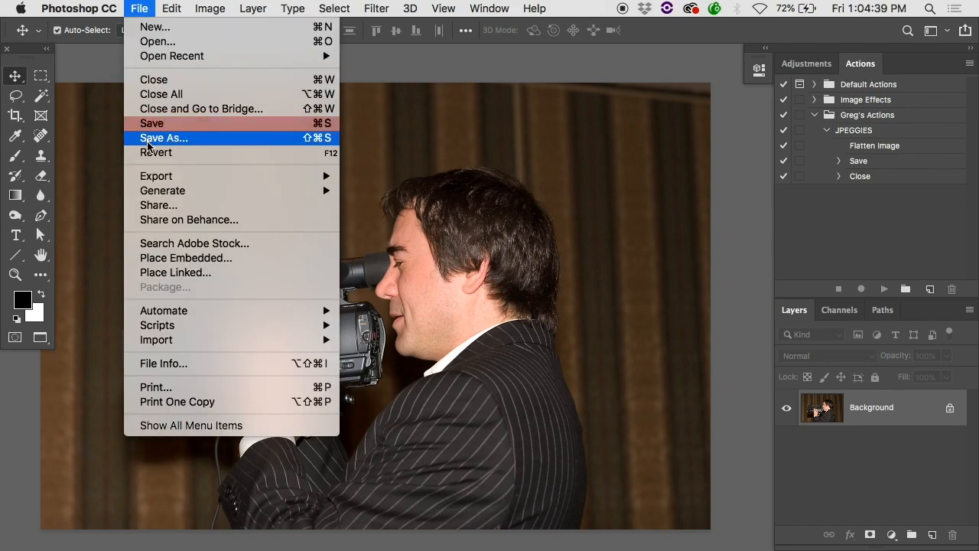
left_click(145, 122)
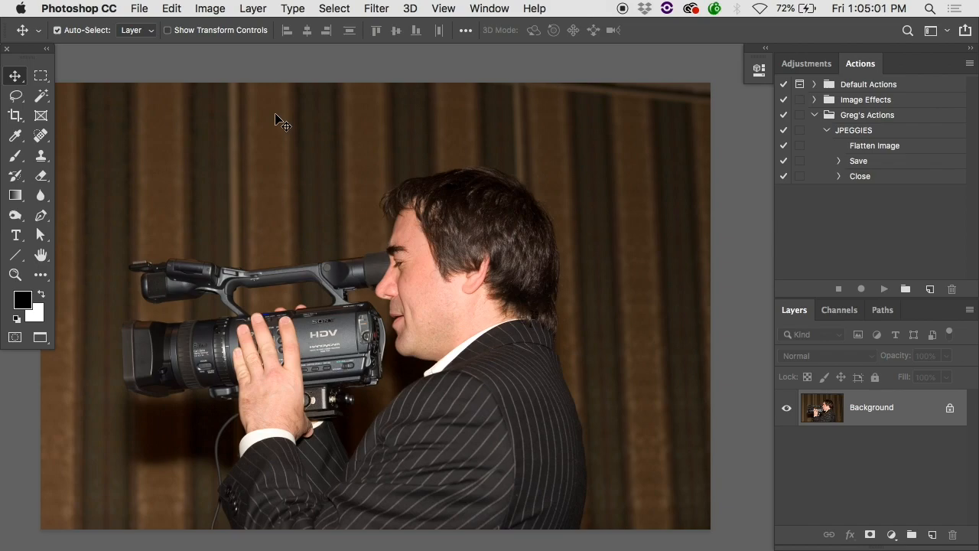
left_click(219, 7)
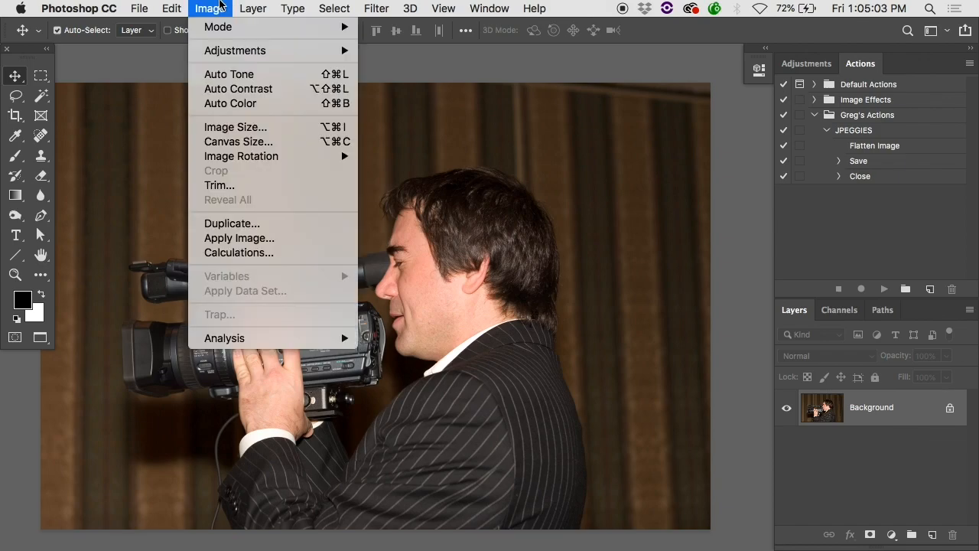
left_click(233, 129)
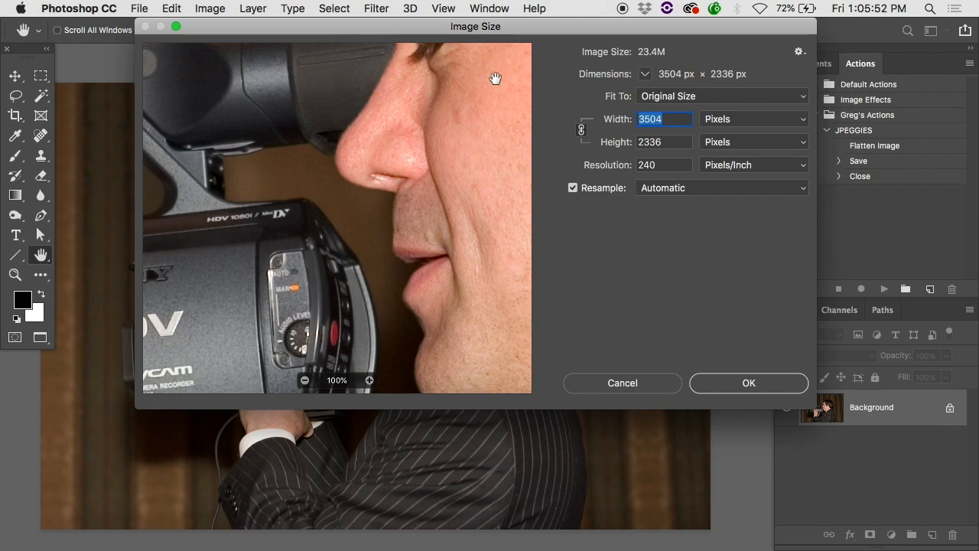
type("600")
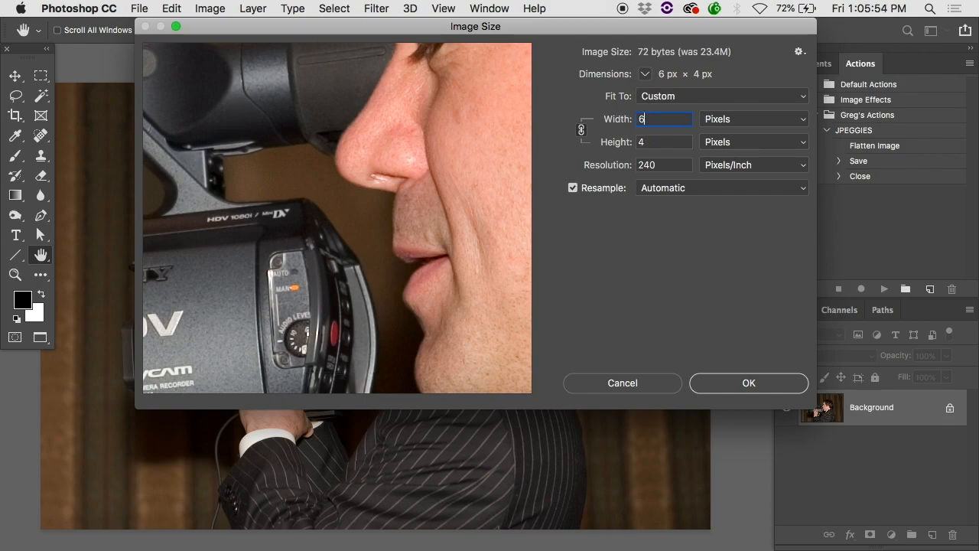
left_click(678, 167)
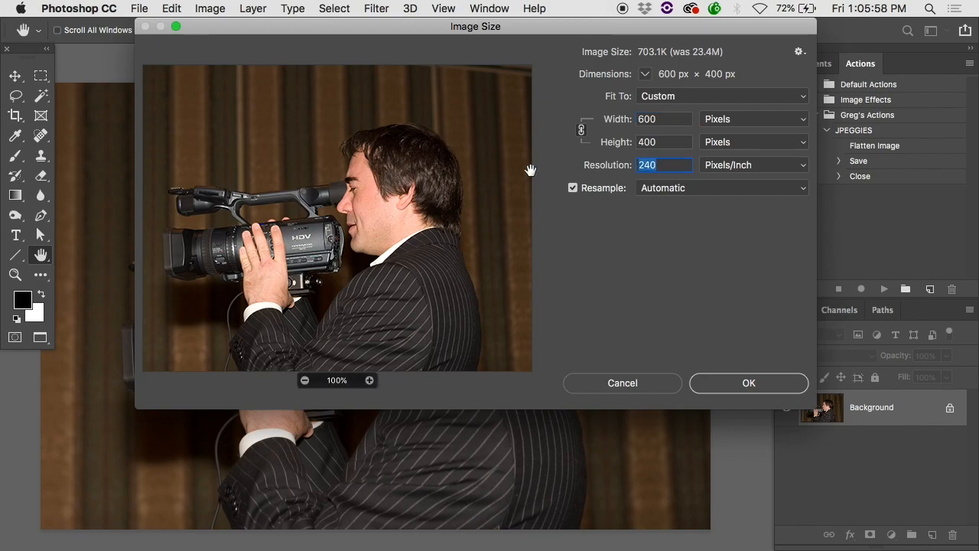
type("72")
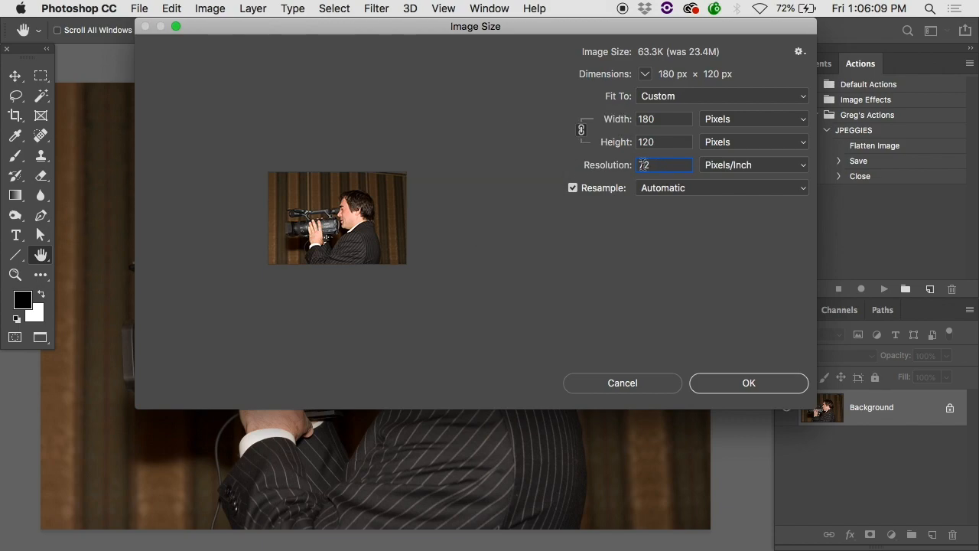
left_click(650, 382)
Resize the photo to a resolution of 72 pixels per inch and a width of 600 pixels, keeping Automatic resampling.
left_click(209, 9)
left_click(249, 128)
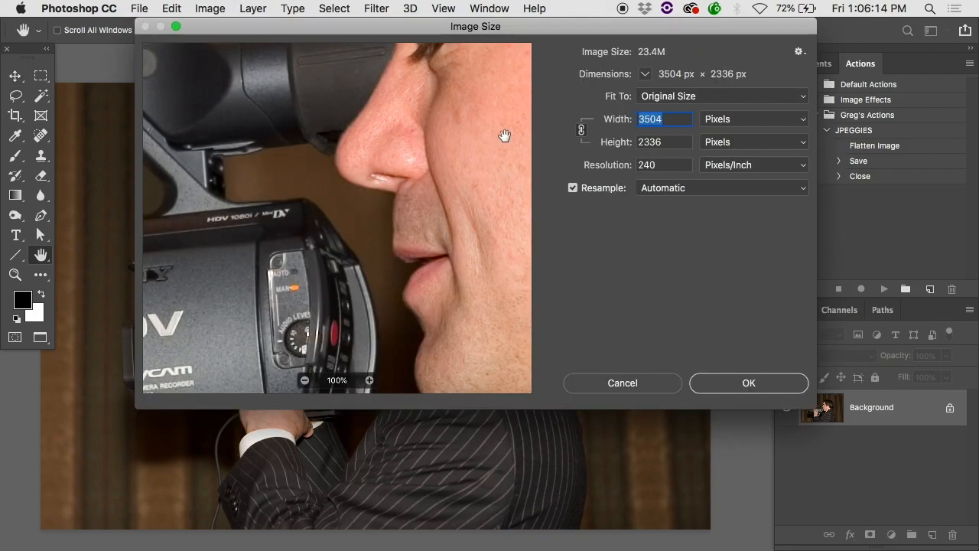
left_click(722, 119)
left_click(753, 118)
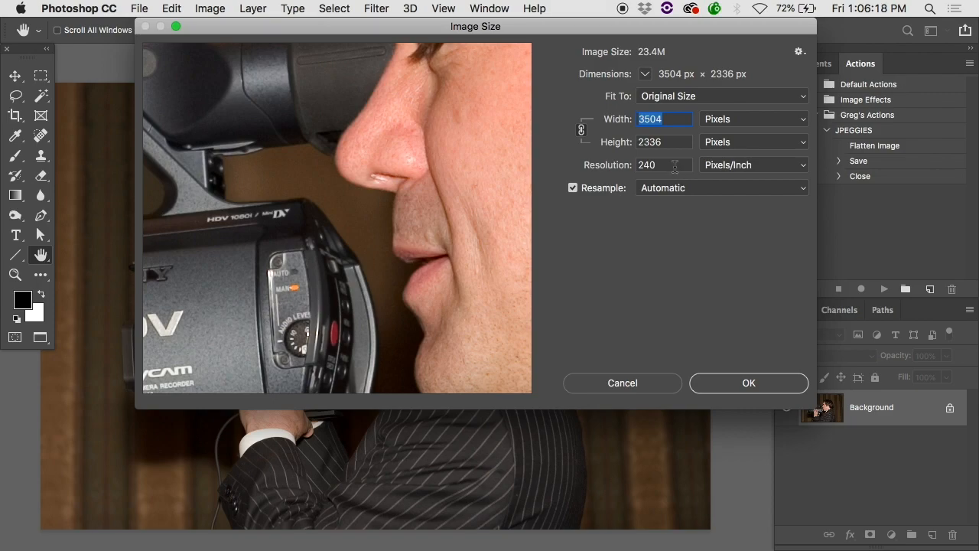
double_click(676, 165)
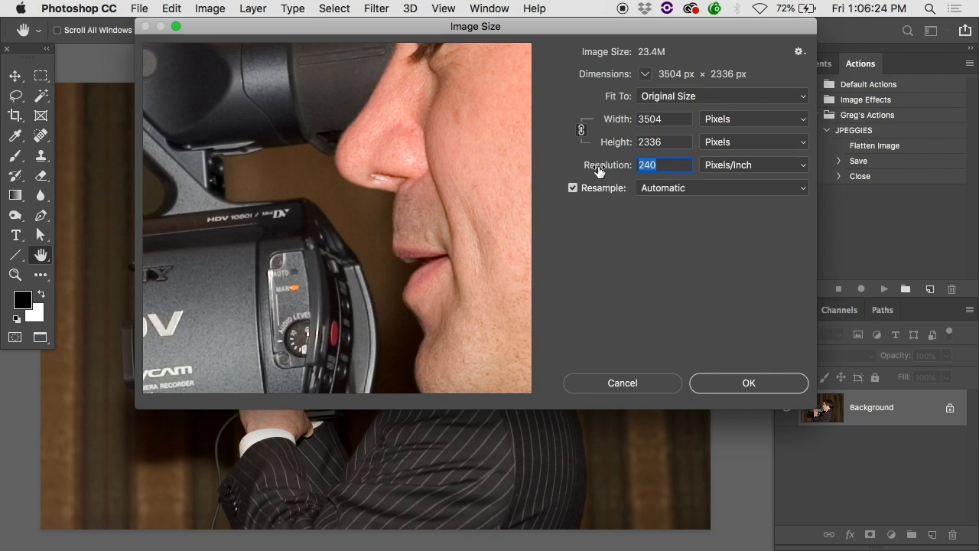
type("72")
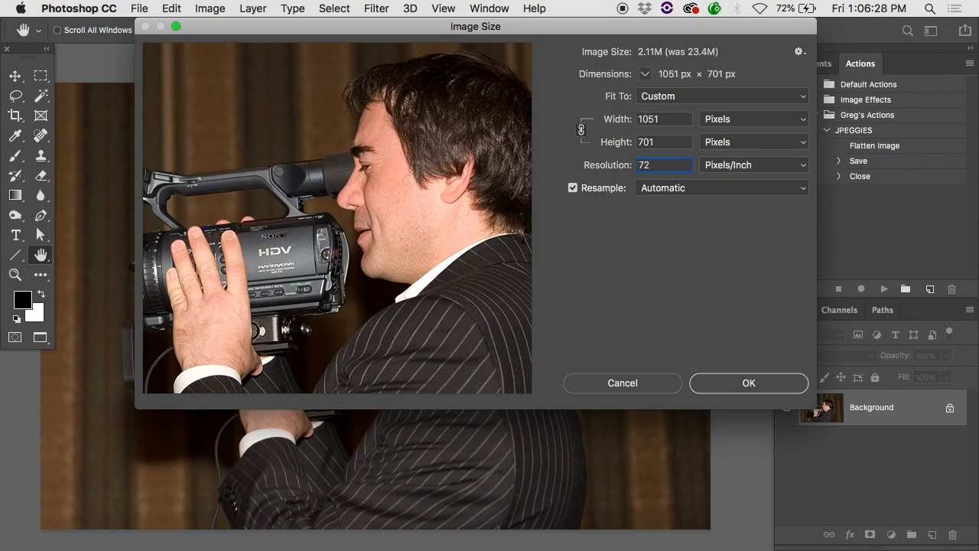
double_click(665, 119)
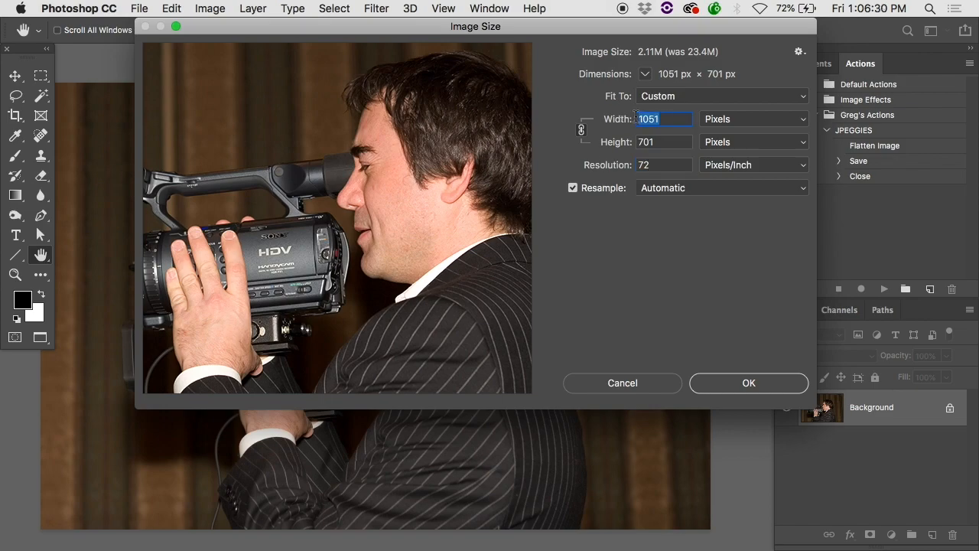
type("600")
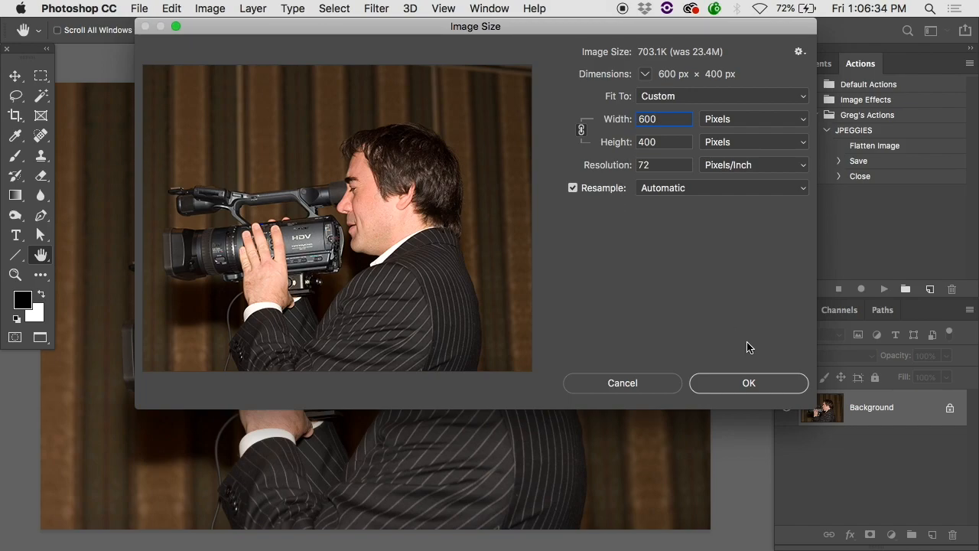
left_click(748, 383)
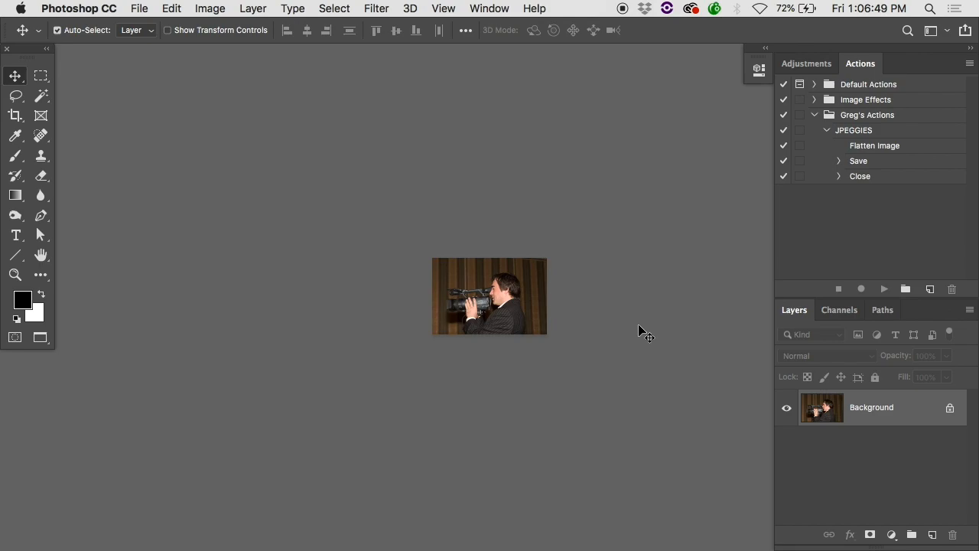
Examine the camera, face and hair in the resized photo at several magnifications to judge their sharpness.
key("super+equal")
key("super+equal")
key("super+equal")
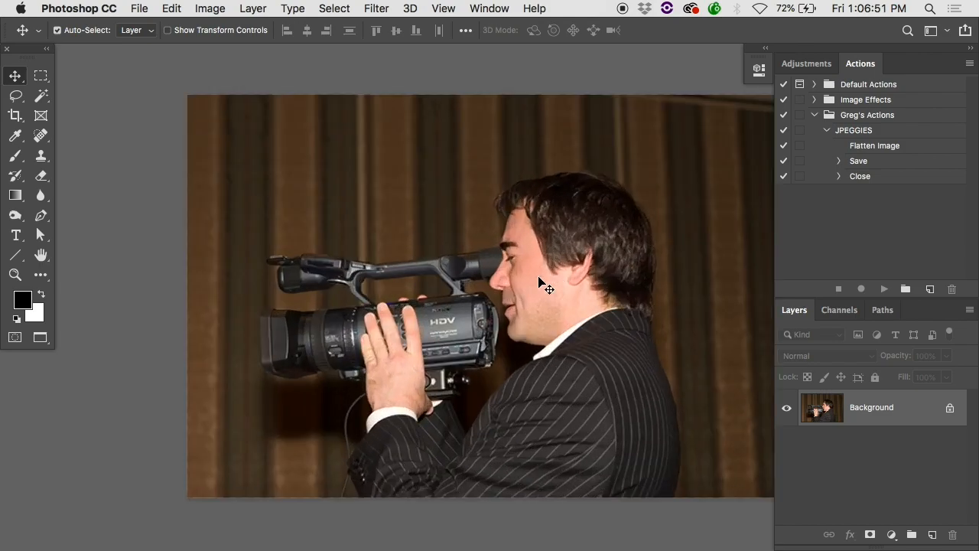
key("super+equal")
mouse_move(212, 549)
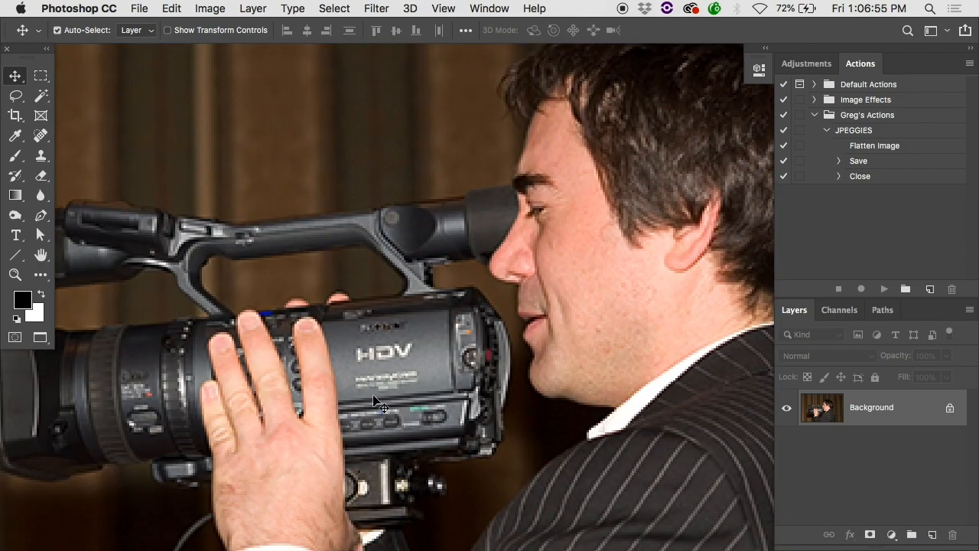
key("super+minus")
key("super+equal")
key("super+equal")
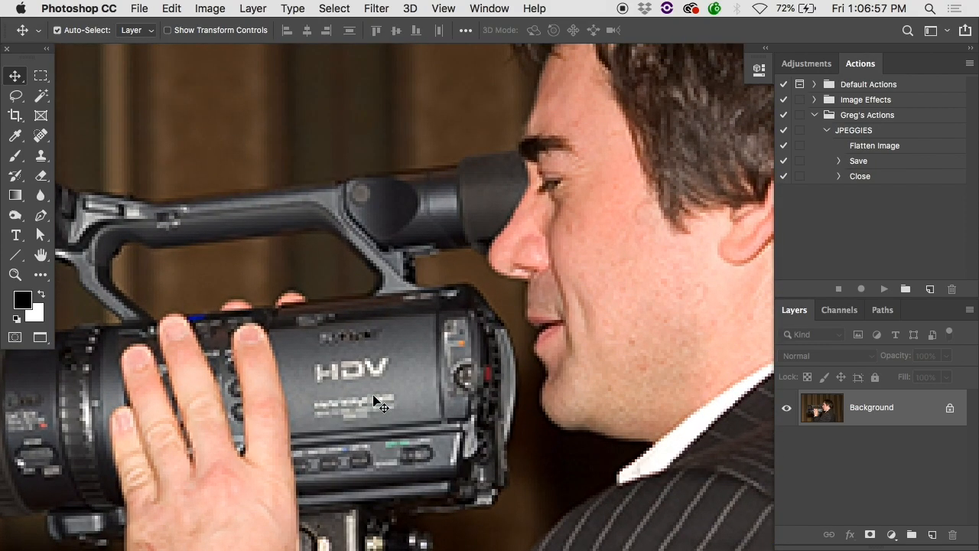
key("super+minus")
key("super+minus")
key("super+minus")
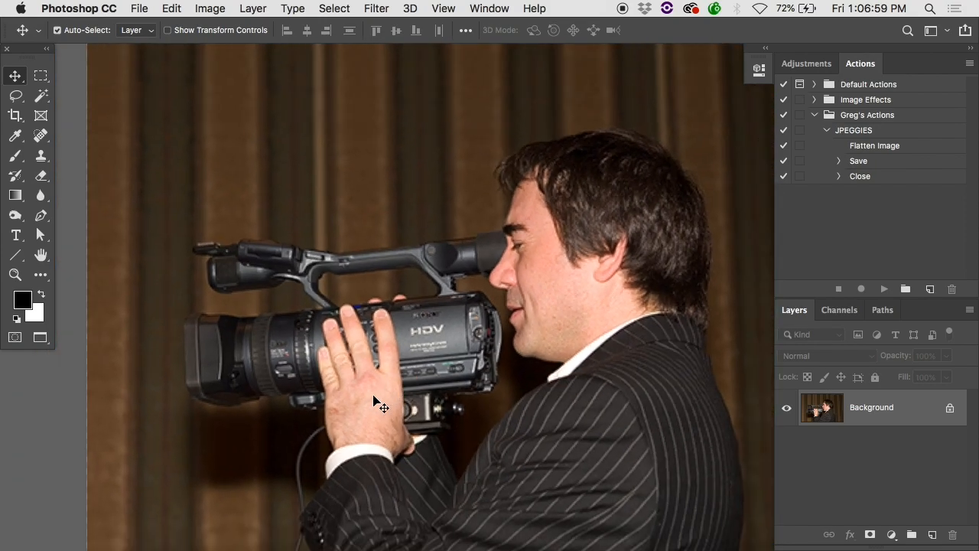
scroll(373, 401, "down", 2)
scroll(373, 401, "right", 4)
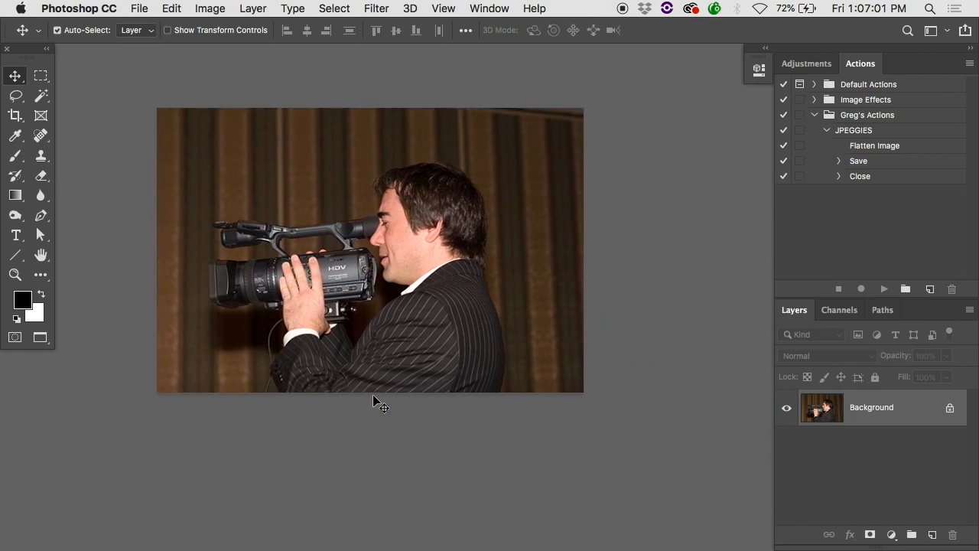
key("super+minus")
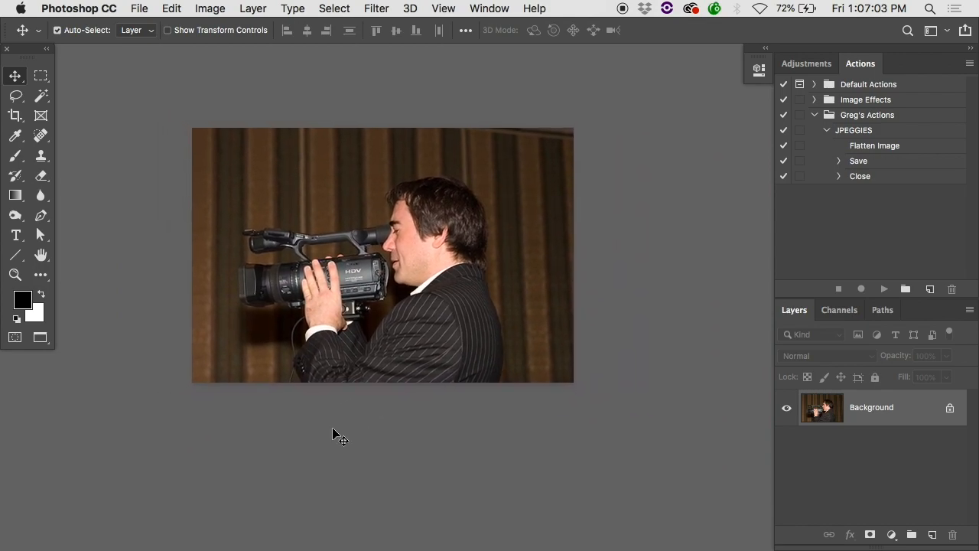
key("super+plus")
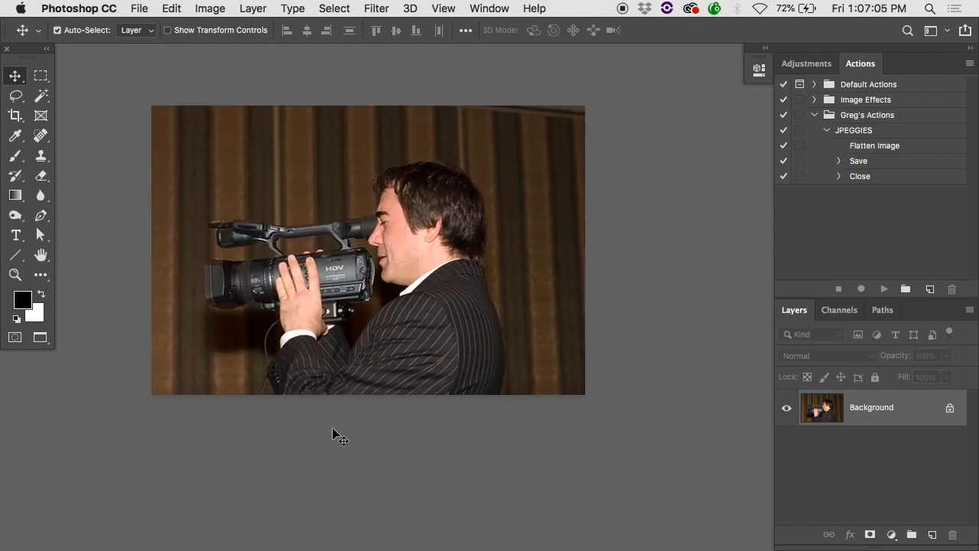
key("super+plus")
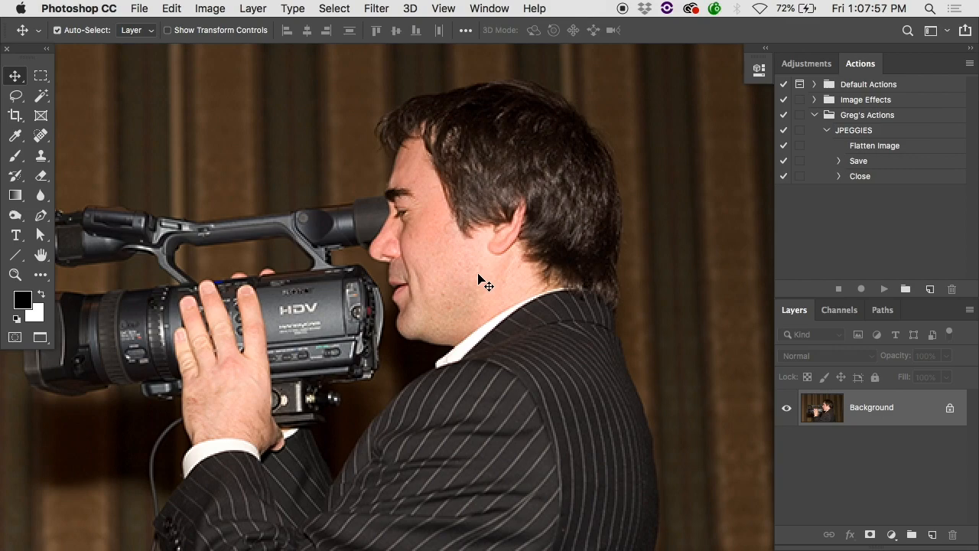
Start an Unsharp Mask on the resized photo and lower its Radius to 0.5 pixels.
left_click(345, 8)
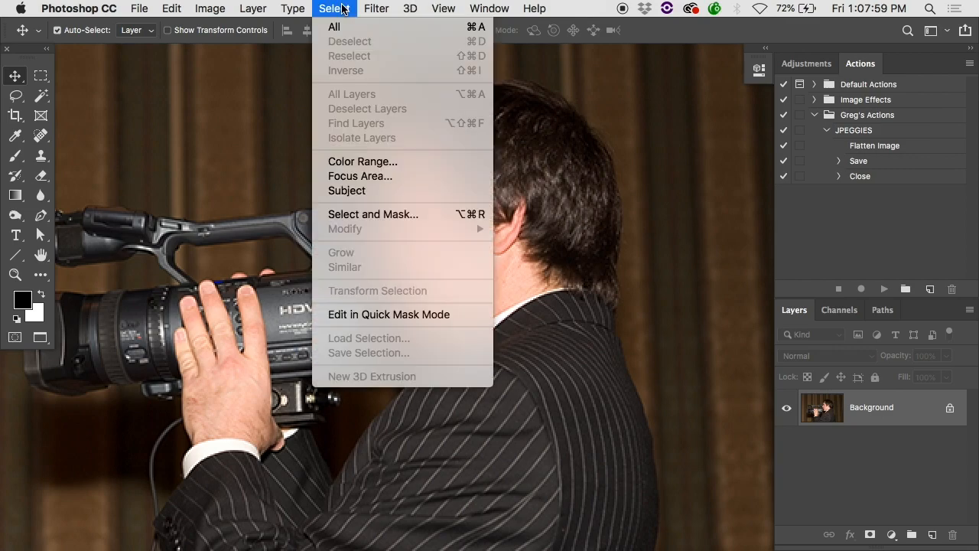
mouse_move(382, 8)
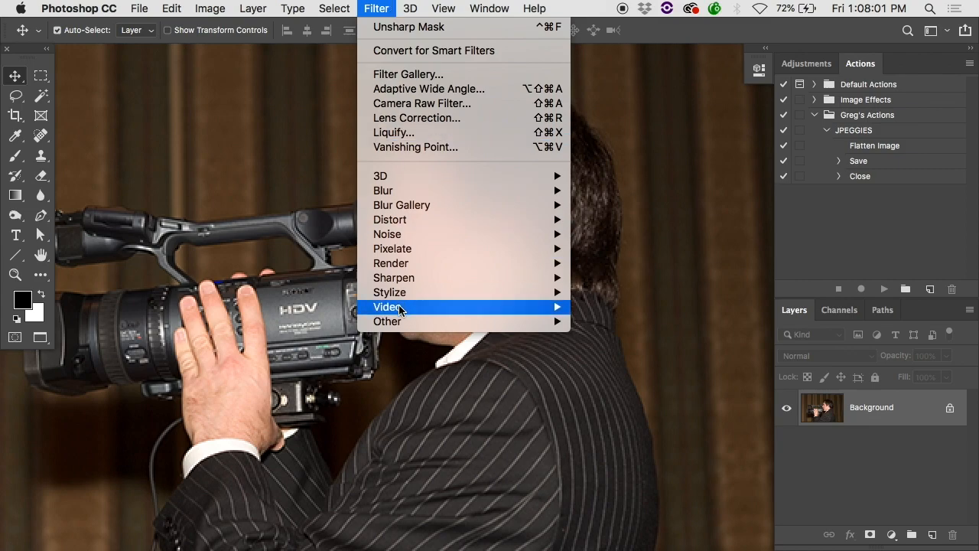
mouse_move(412, 280)
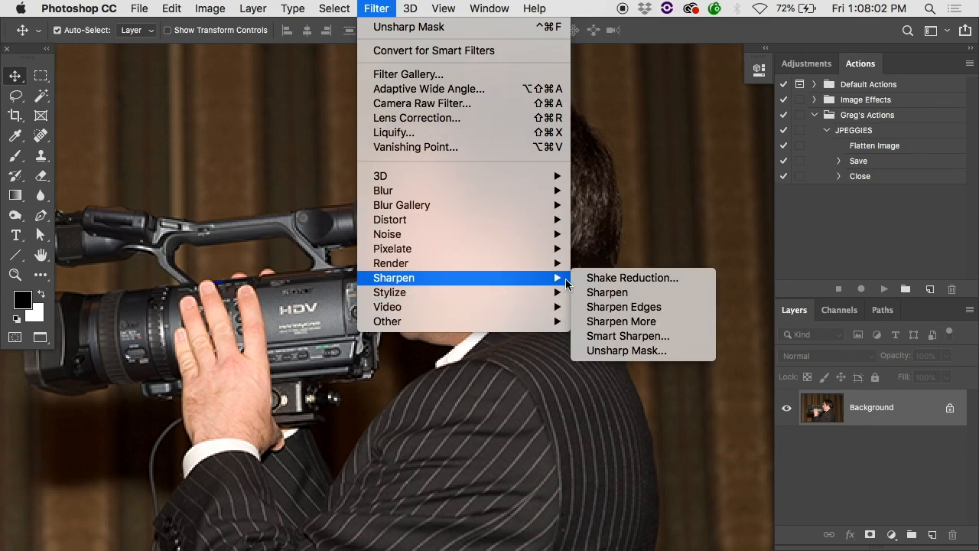
left_click(597, 351)
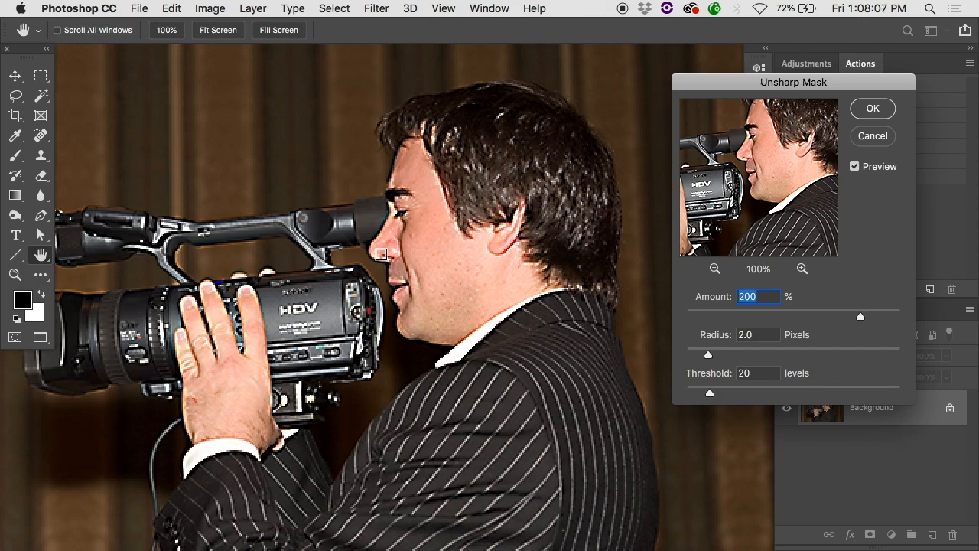
scroll(381, 254, "up", 5)
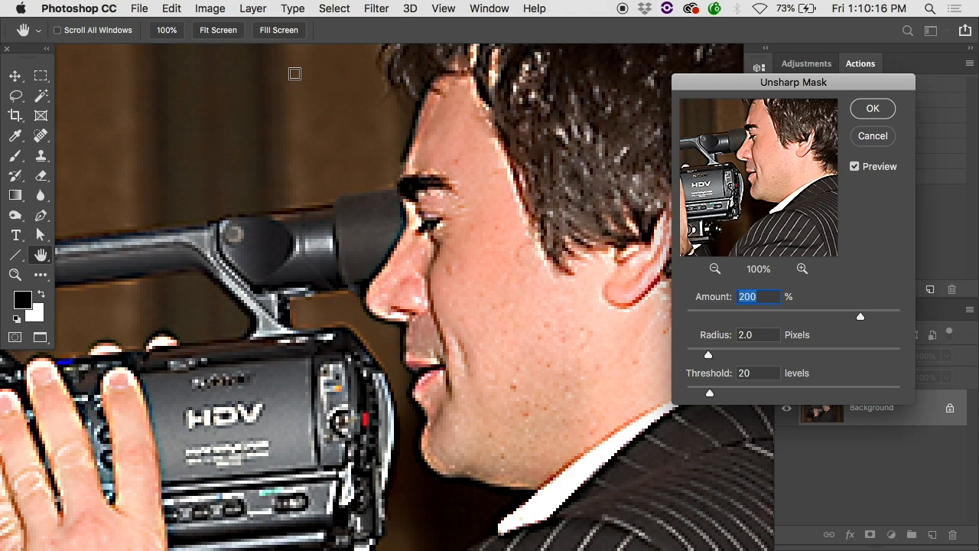
left_click_drag(708, 354, 691, 356)
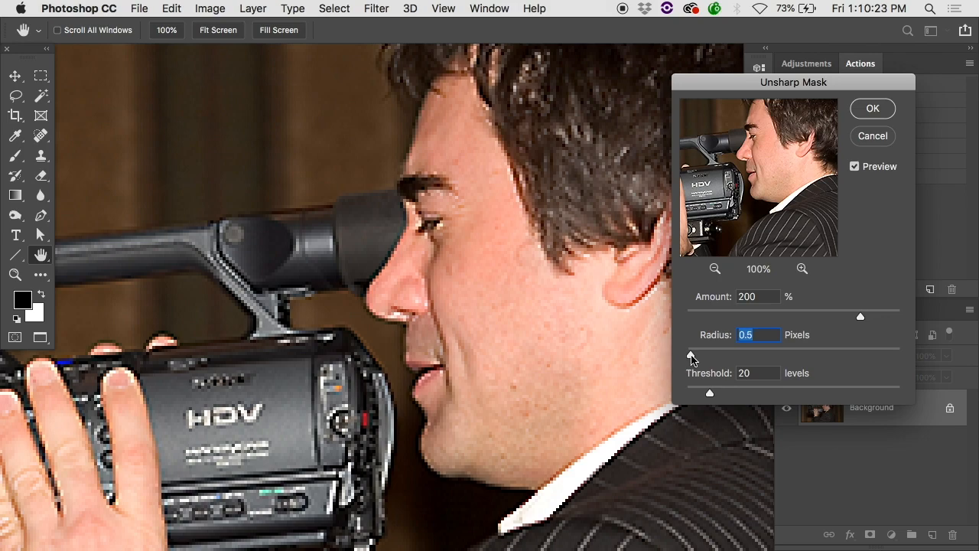
Compare the whole resized photo with the sharpening preview off and on.
key("super+minus")
key("super+minus")
key("super+minus")
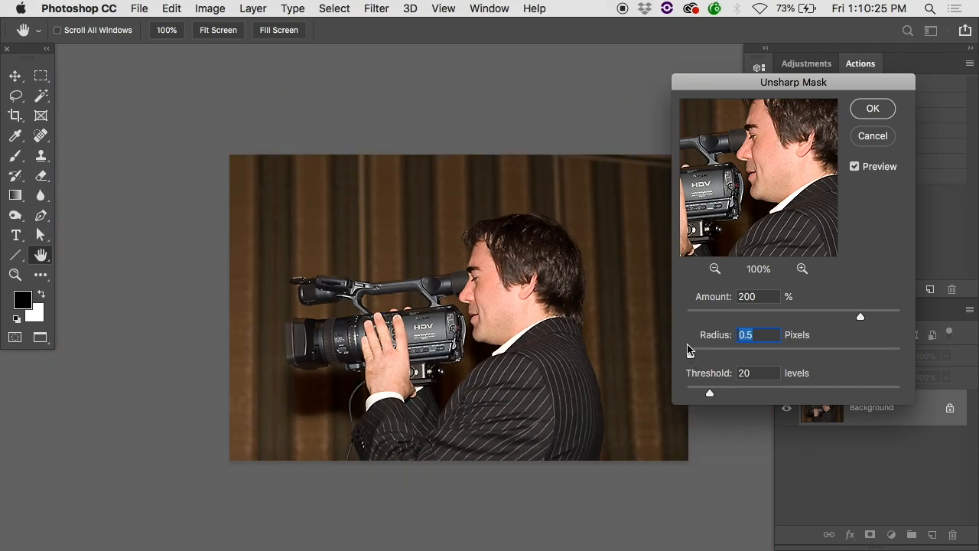
scroll(499, 316, "right", 5)
scroll(498, 316, "down", 3)
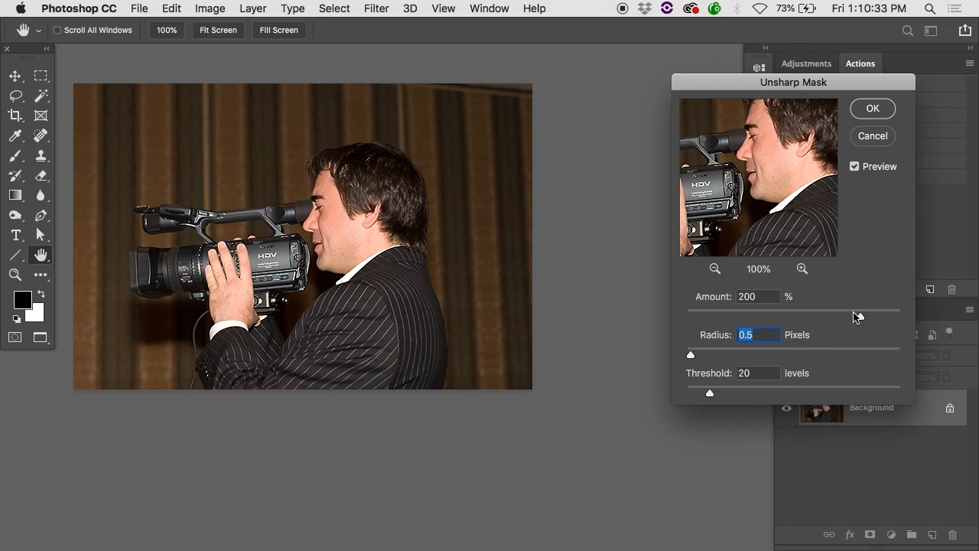
left_click(855, 166)
left_click(855, 167)
left_click(855, 166)
left_click(855, 167)
Examine the edges of the camera, face, ear and hair close up for sharpening halos and noise.
key("super+minus")
key("super+minus")
key("super+minus")
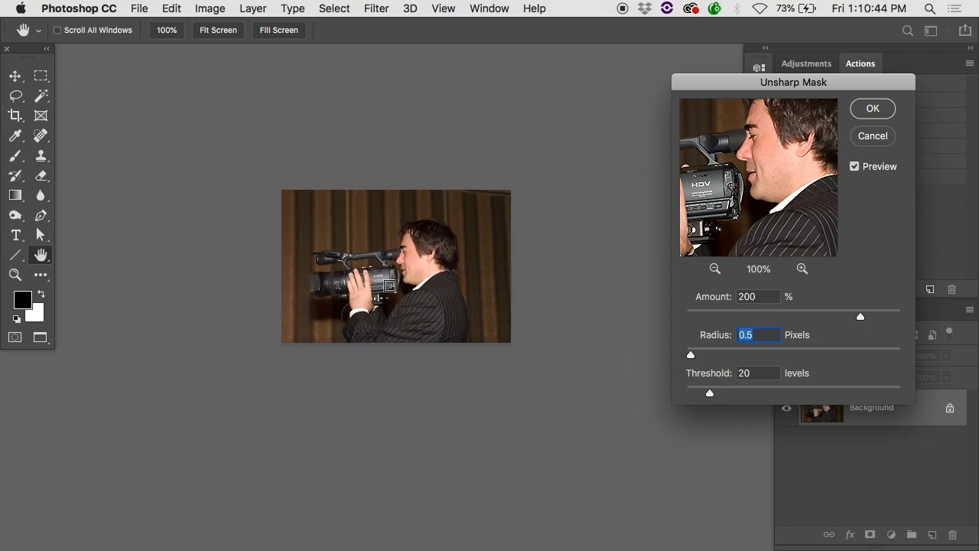
key("super+plus")
key("super+plus")
key("super+plus")
key("super+plus")
key("super+plus")
key("super+plus")
scroll(389, 285, "left", 14)
scroll(389, 286, "up", 4)
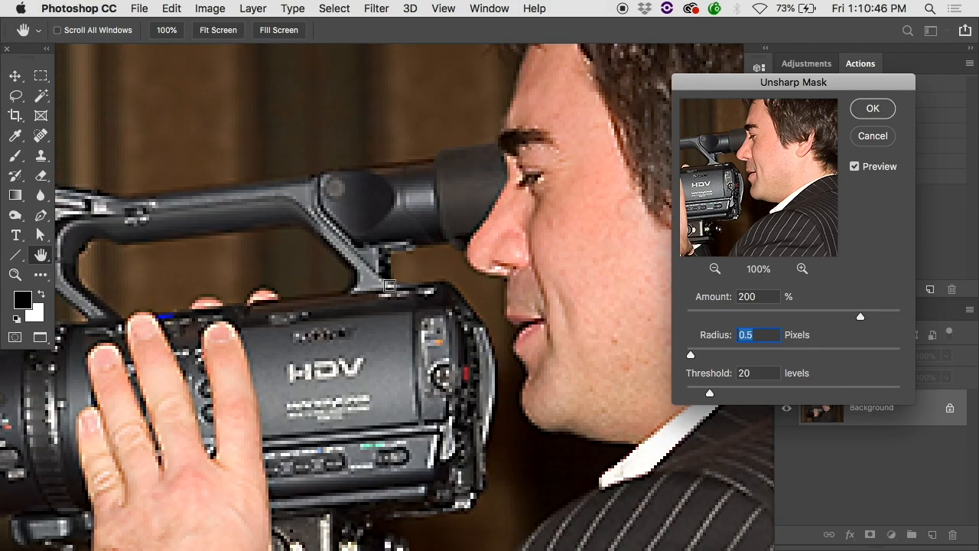
scroll(389, 286, "right", 4)
scroll(389, 285, "up", 1)
scroll(338, 254, "right", 12)
scroll(338, 255, "down", 3)
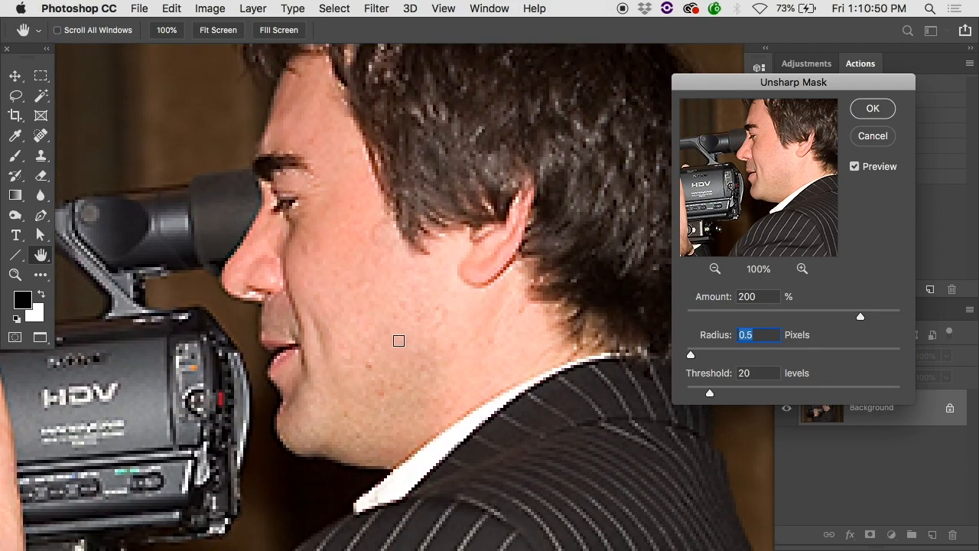
scroll(398, 341, "down", 6)
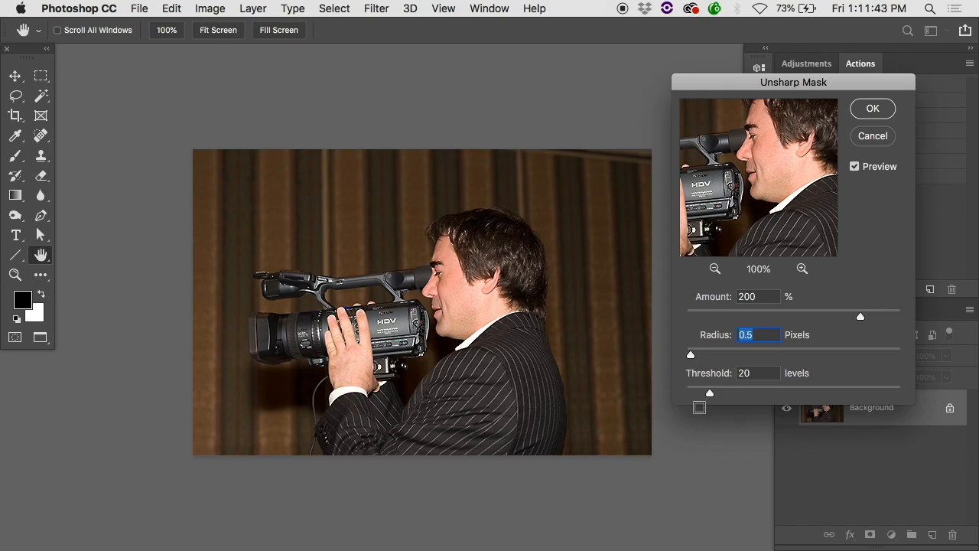
Lower the Unsharp Mask Threshold to 0 levels, checking the preview off and on at 2 levels, and apply the filter.
left_click_drag(708, 393, 689, 394)
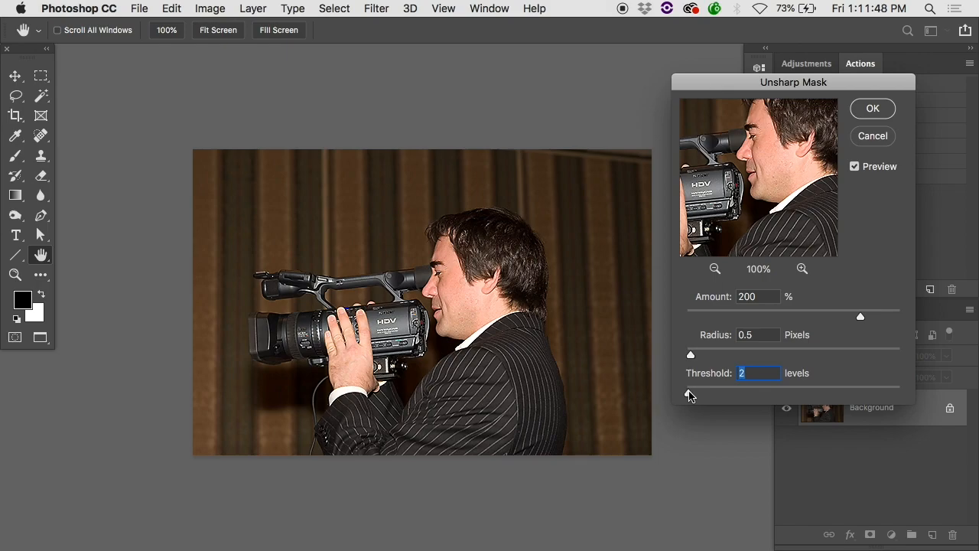
left_click(853, 167)
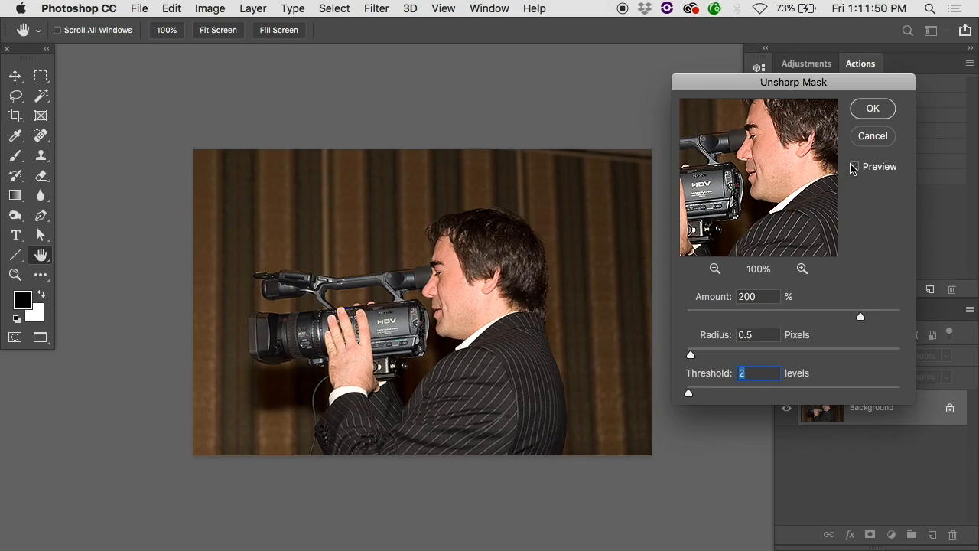
left_click(854, 167)
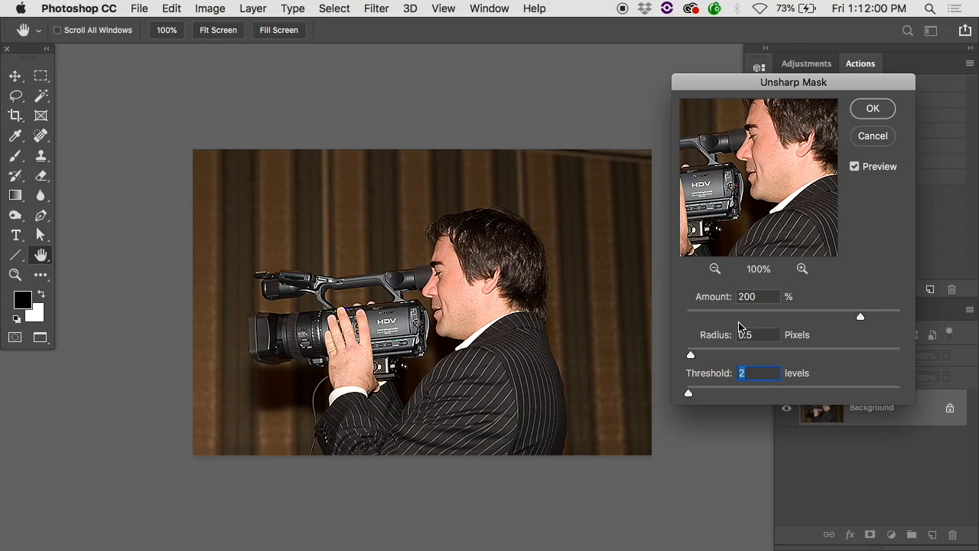
left_click_drag(689, 394, 686, 394)
left_click(872, 108)
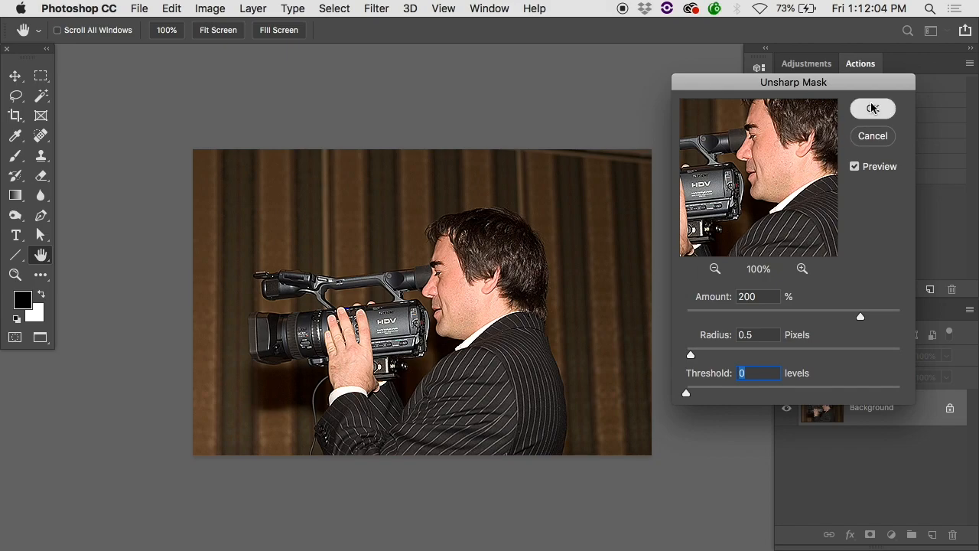